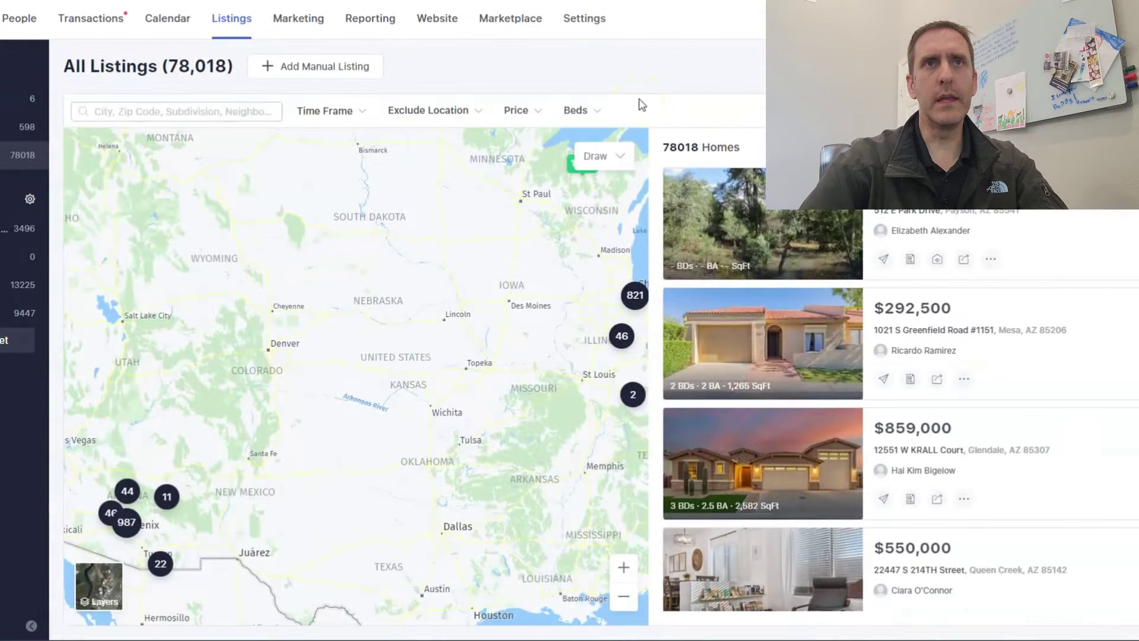
Go to People and open the Segment List, e.g. Need to Parse Out with 291 leads.
left_click(30, 22)
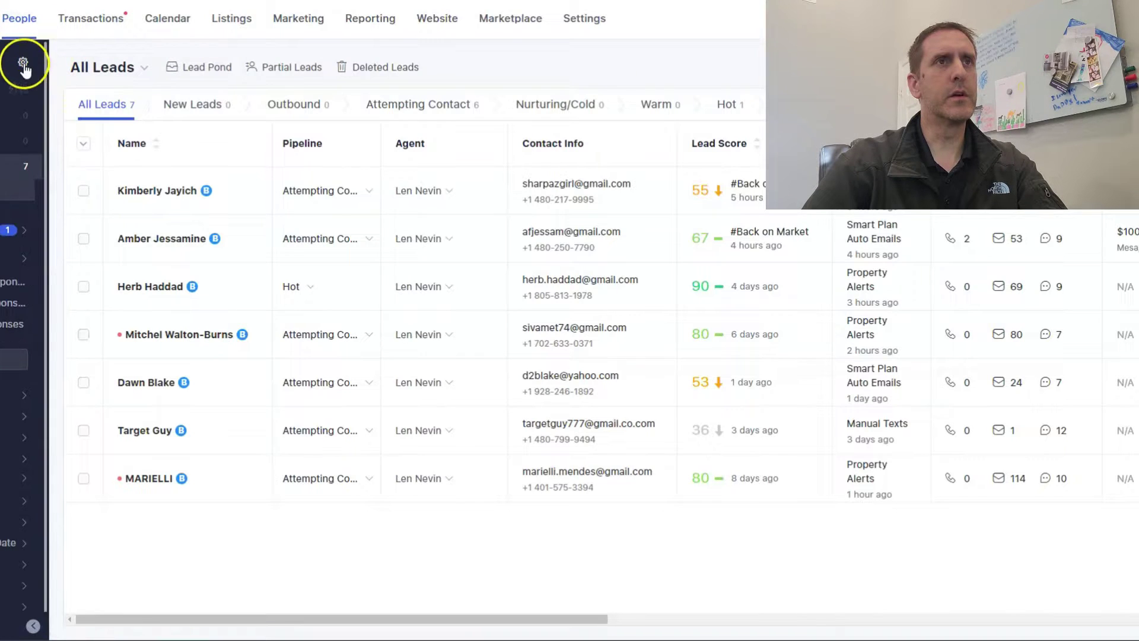
left_click(23, 64)
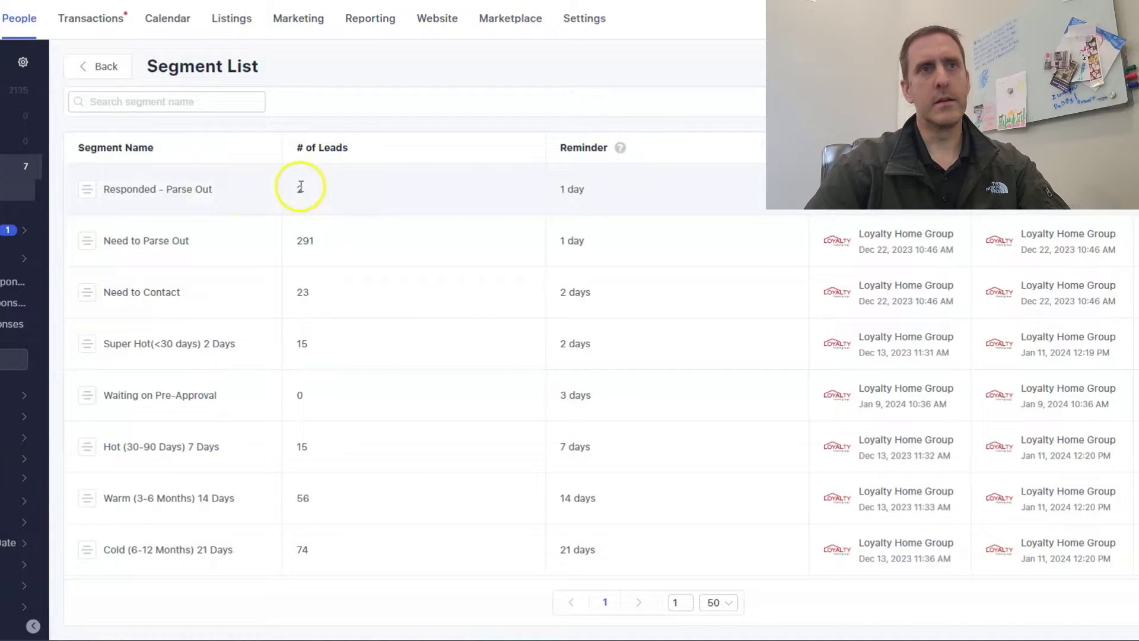
scroll(280, 193, "down", 1)
scroll(190, 207, "up", 1)
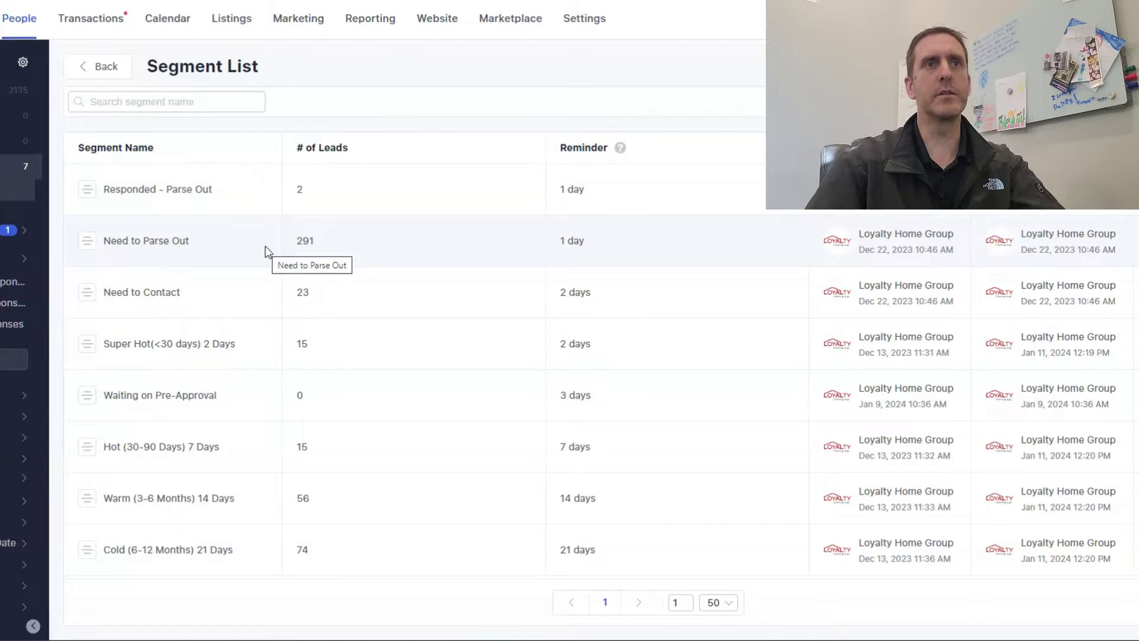
double_click(303, 240)
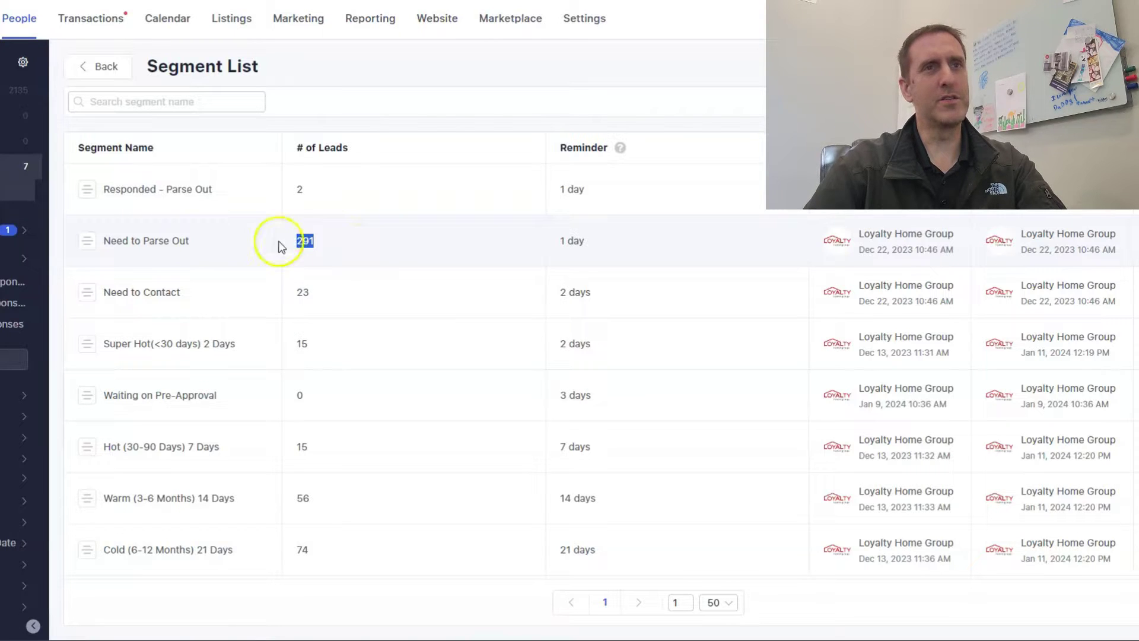
left_click(415, 202)
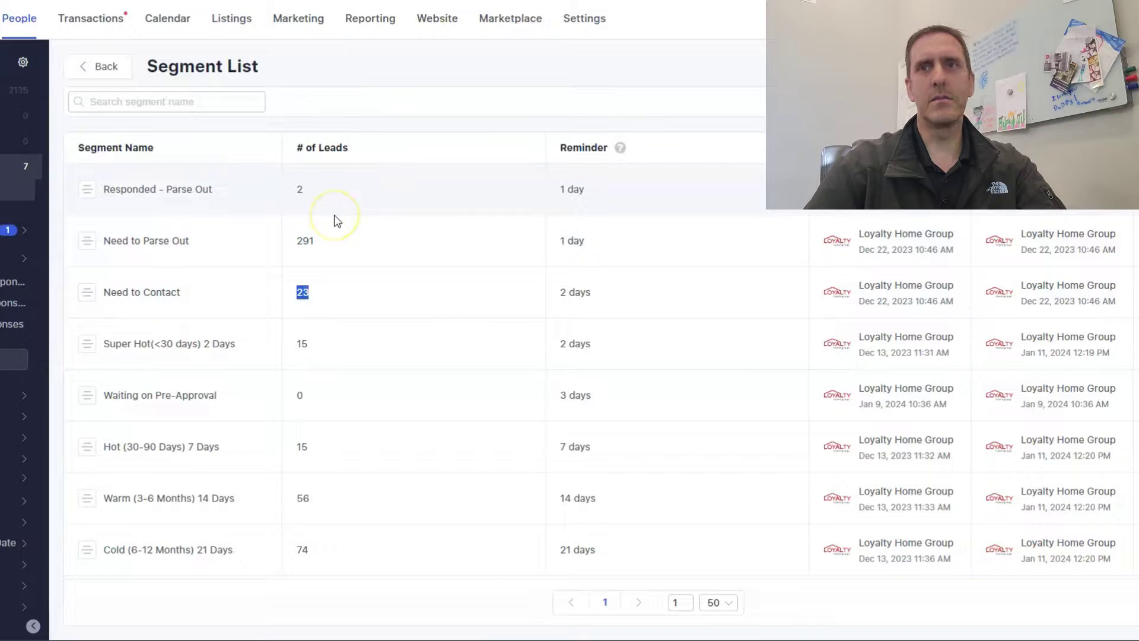
scroll(364, 241, "down", 1)
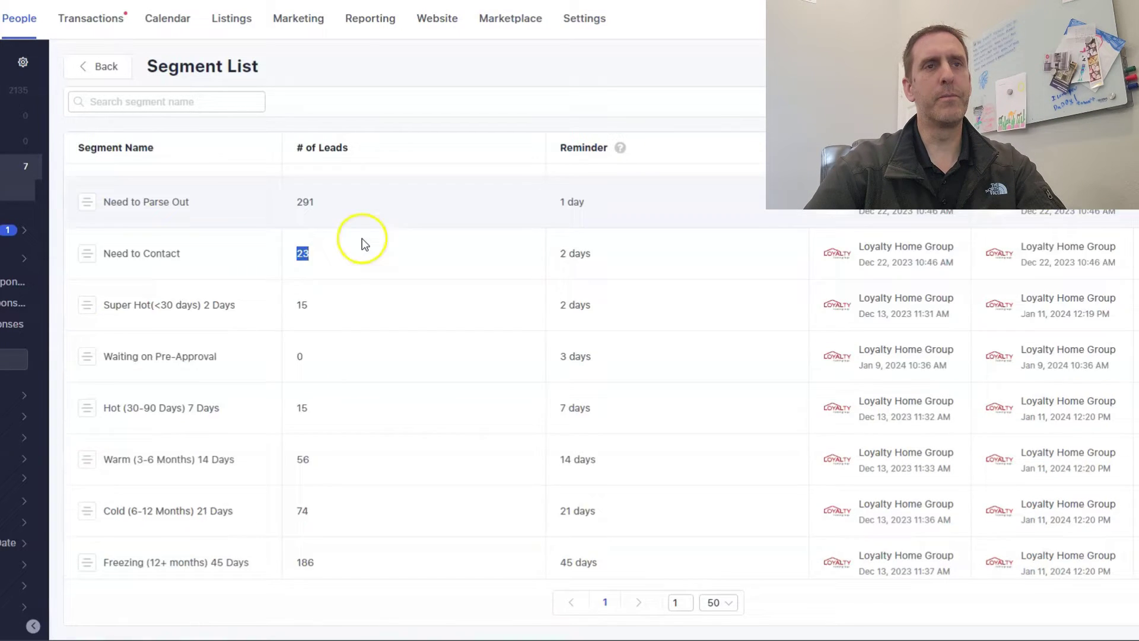
scroll(364, 242, "up", 1)
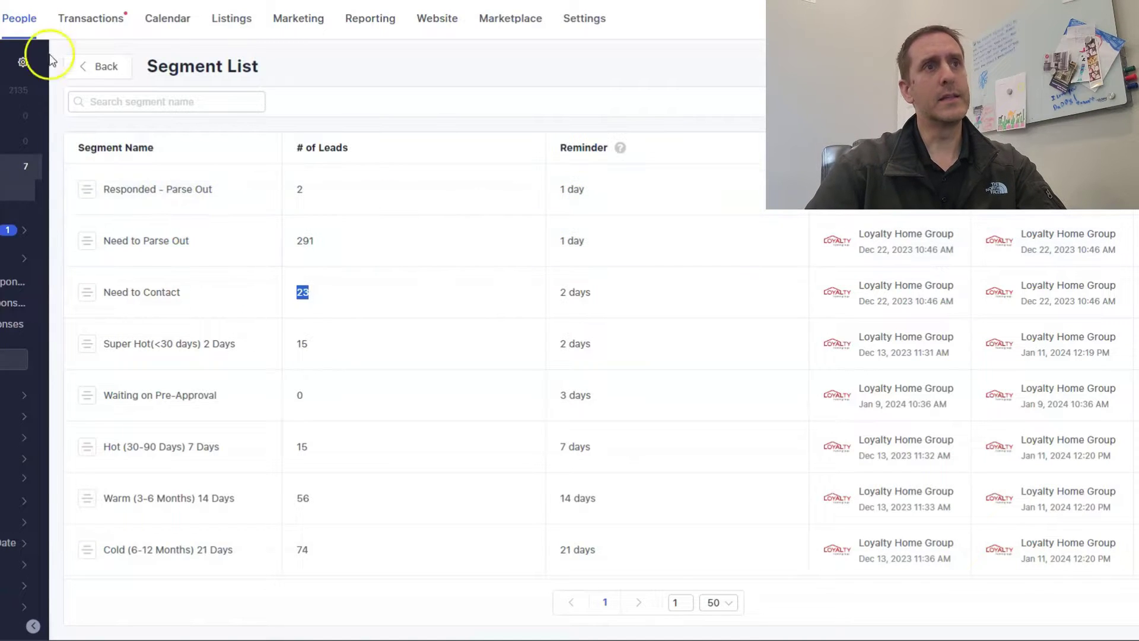
mouse_move(24, 140)
mouse_move(23, 115)
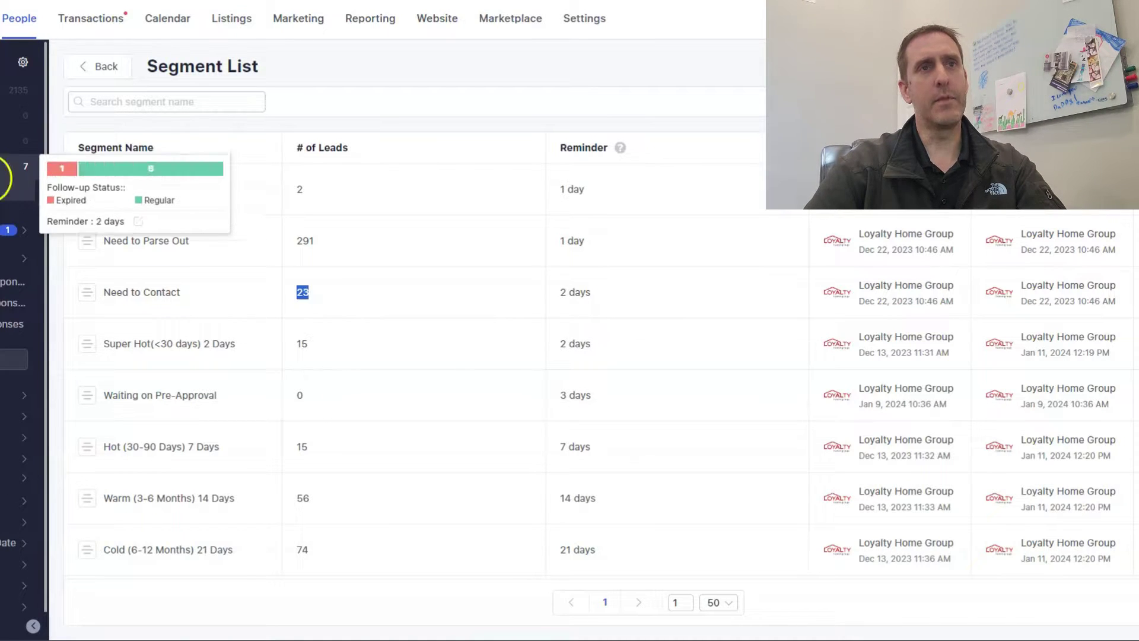
Expand the sidebar segments and view counts from Hot (15) down to Freezing (186) and SOI (113).
left_click(439, 212)
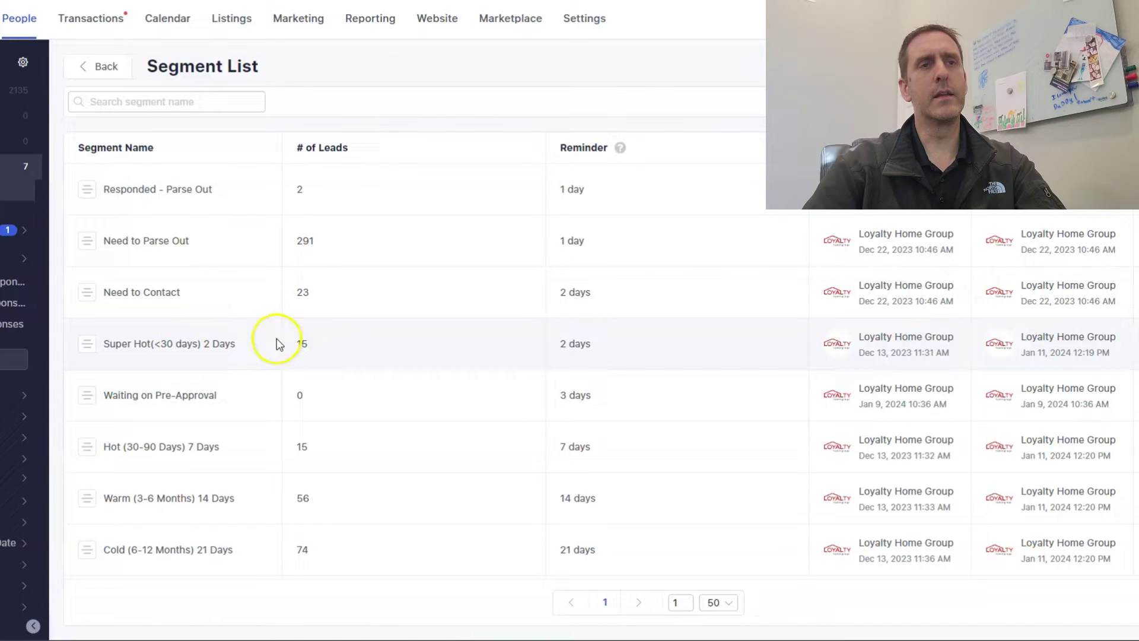
scroll(224, 297, "down", 1)
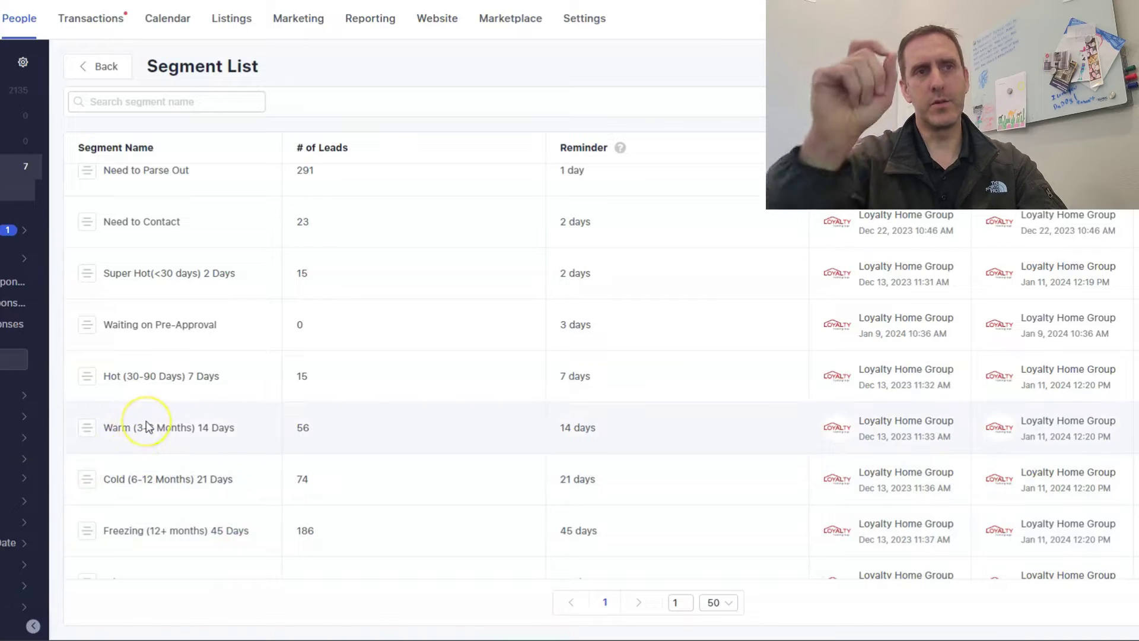
mouse_move(18, 89)
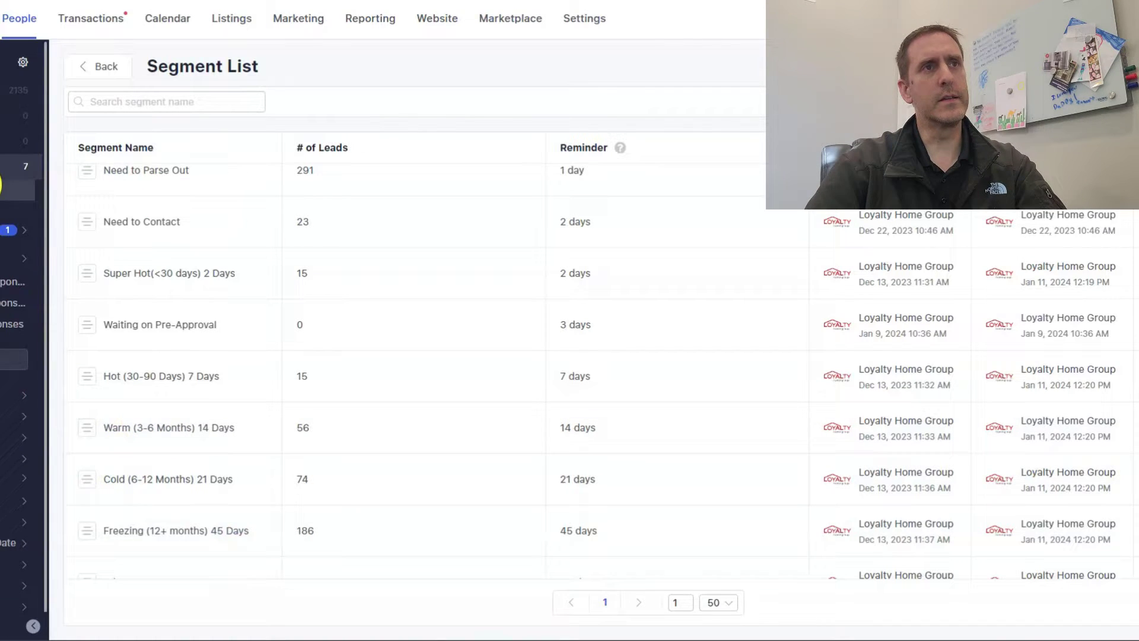
left_click(1, 188)
mouse_move(17, 369)
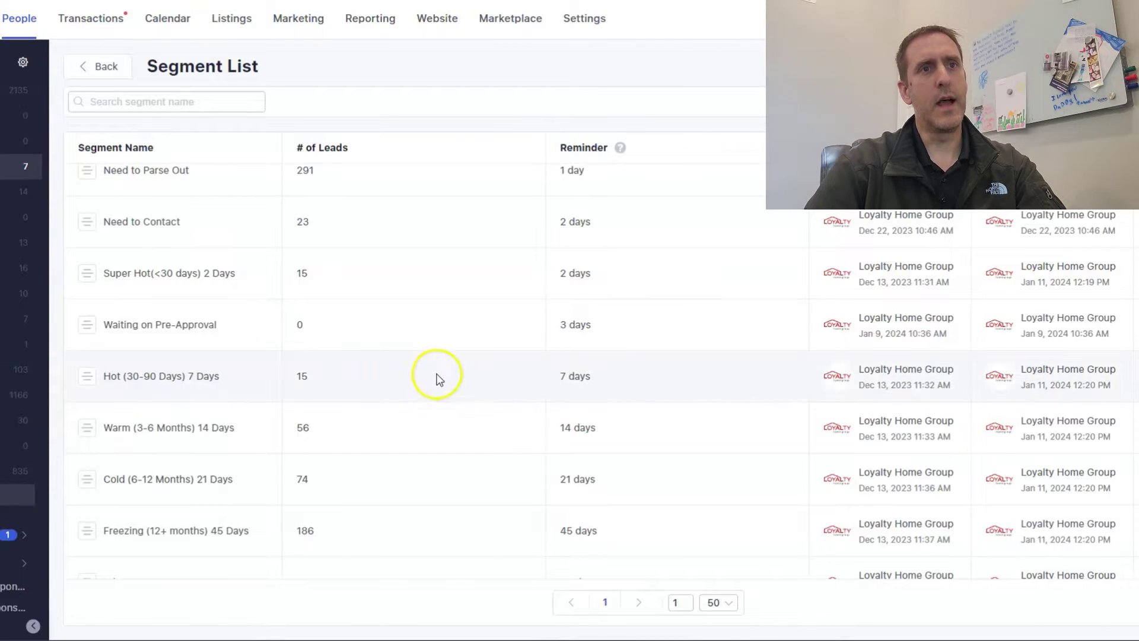
scroll(437, 374, "down", 3)
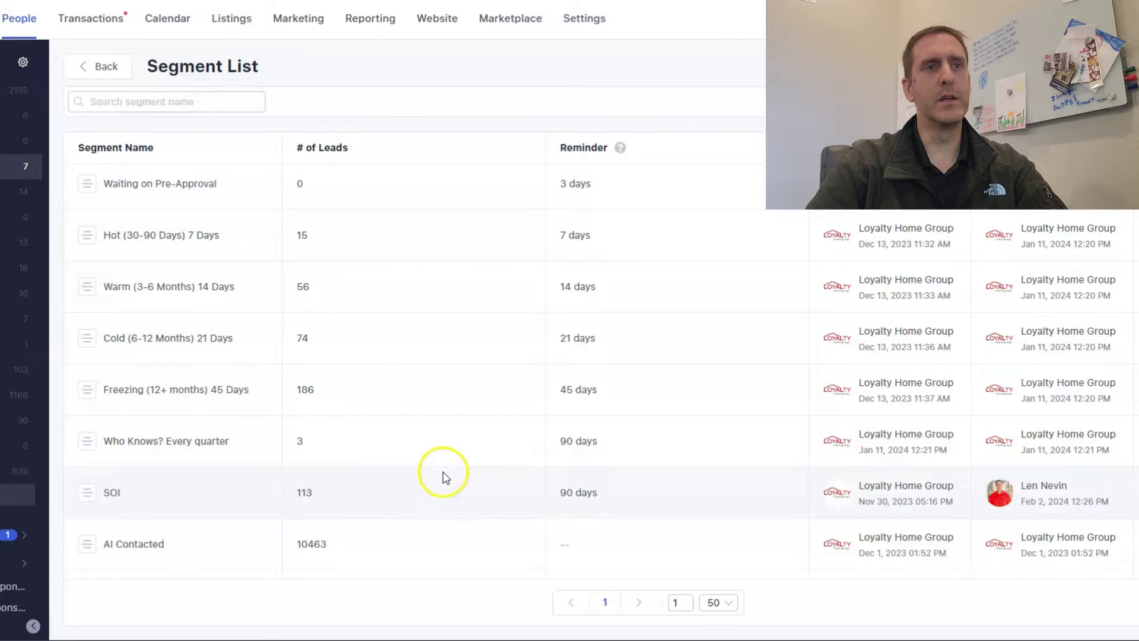
Leave the Segment List for the Listings tab's nationwide map of 78,026 homes.
scroll(462, 475, "up", 3)
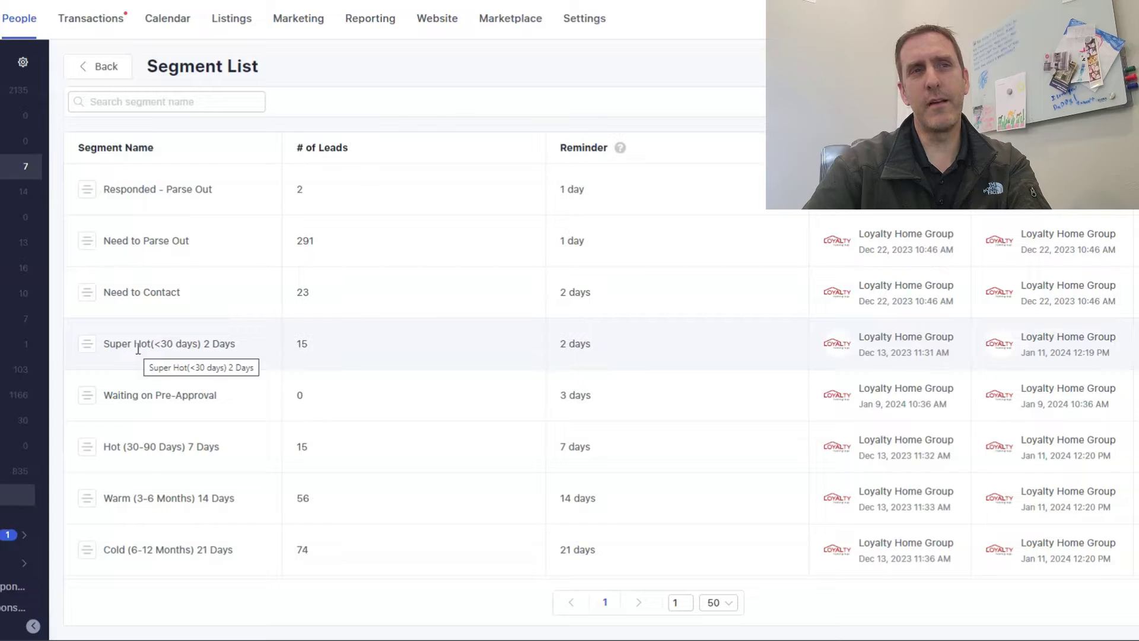
mouse_move(128, 352)
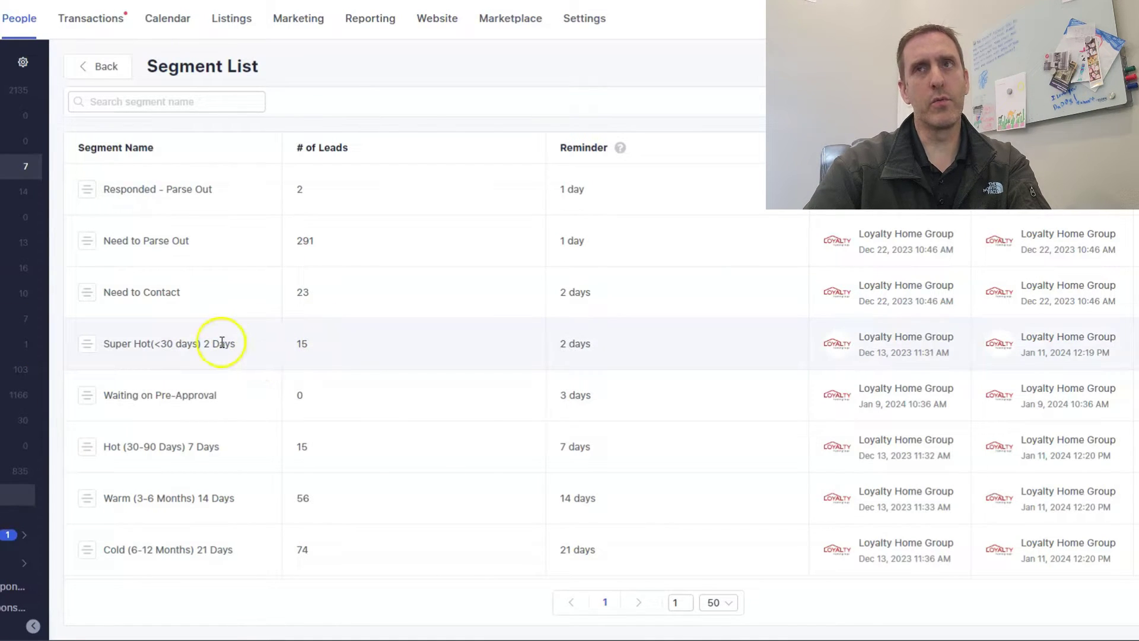
left_click(233, 24)
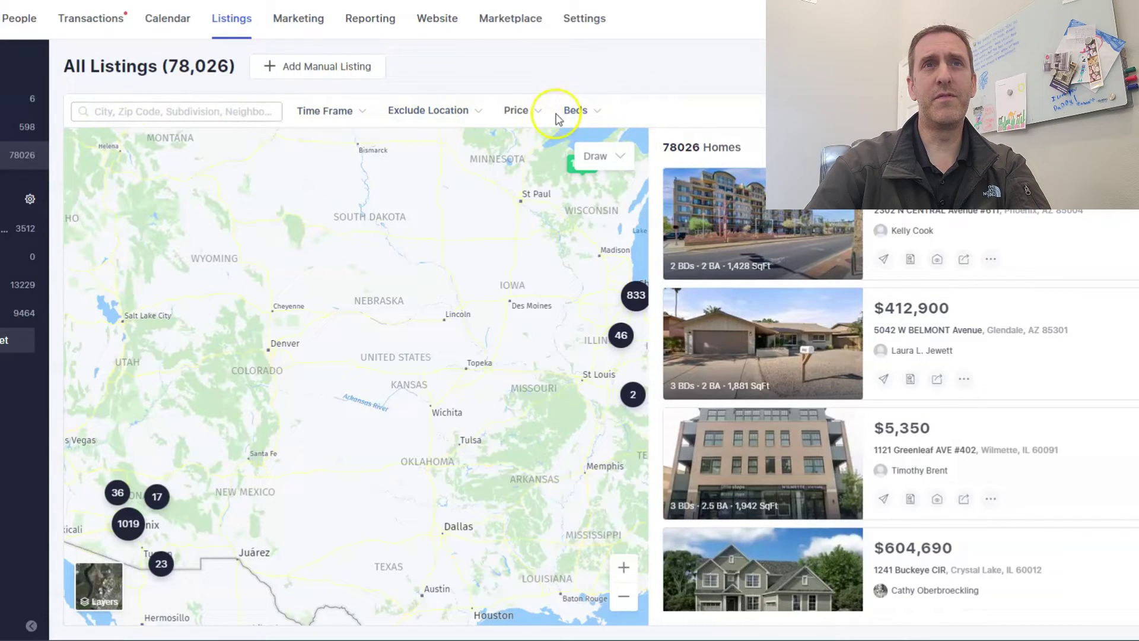
left_click(355, 113)
left_click(355, 113)
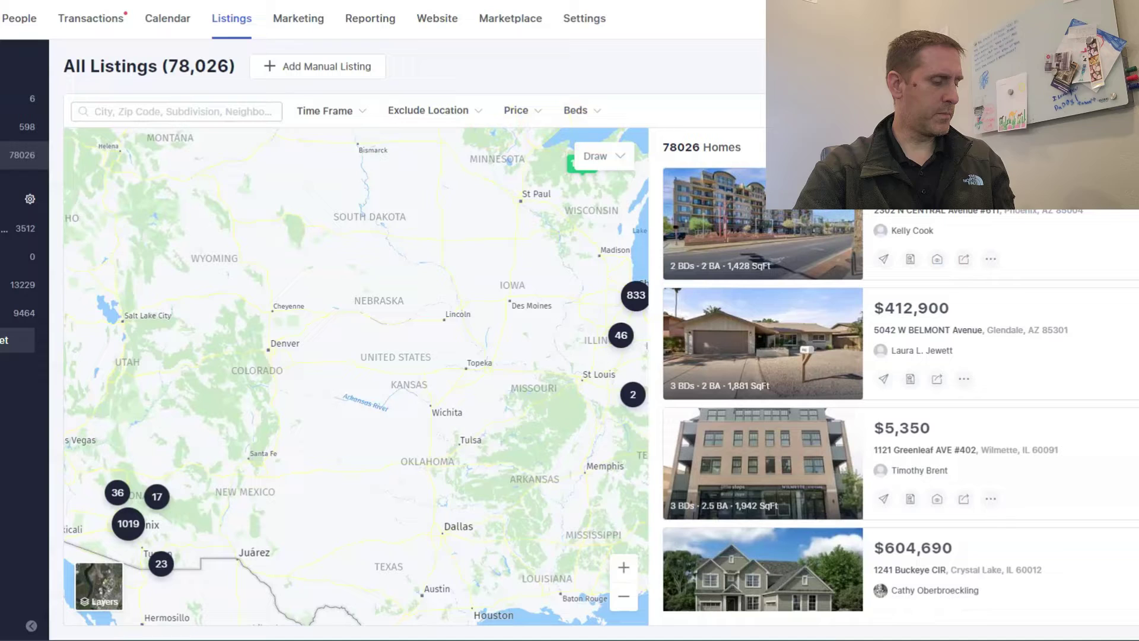
left_click(162, 113)
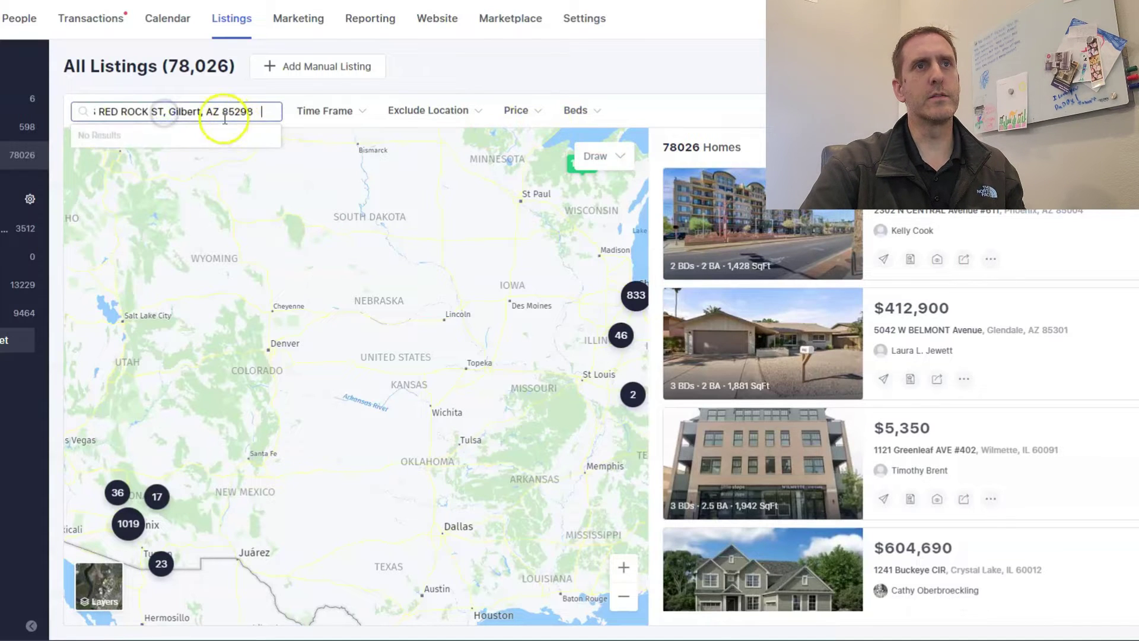
left_click(172, 160)
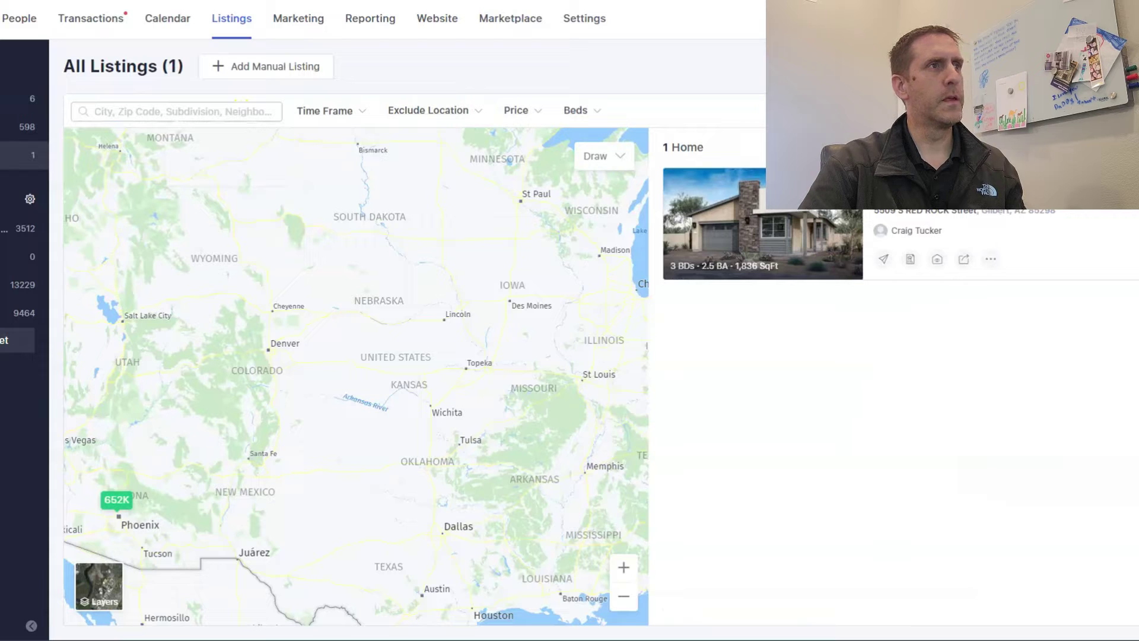
left_click(249, 112)
type("SAGEBRUSH ST, Gilbert, AZ 85296")
left_click(214, 161)
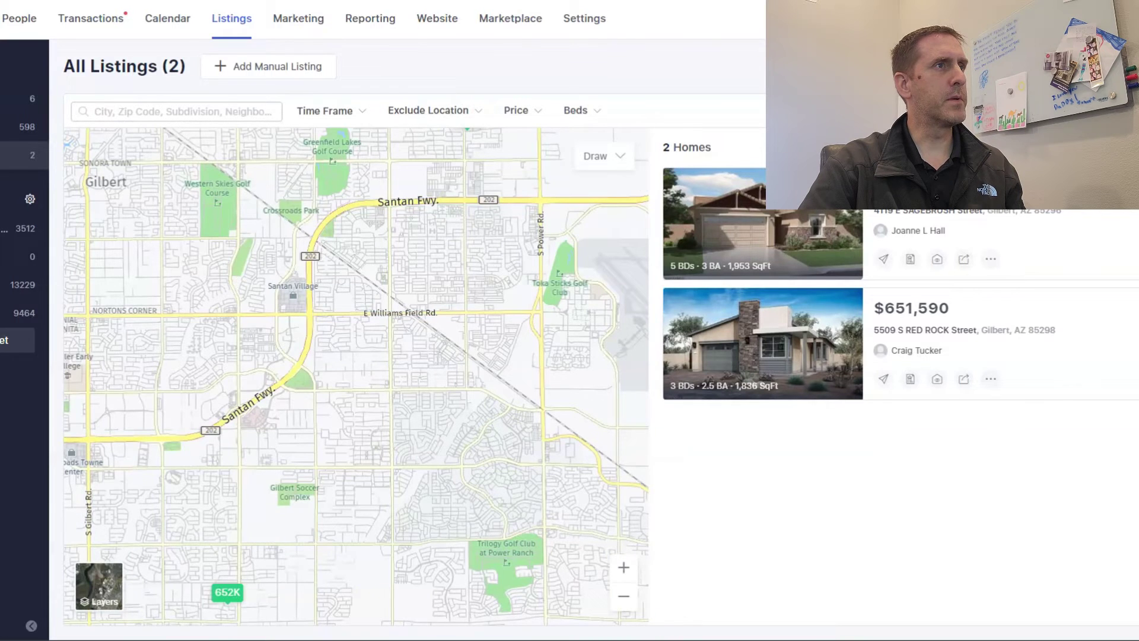
left_click(119, 110)
key("ctrl+v")
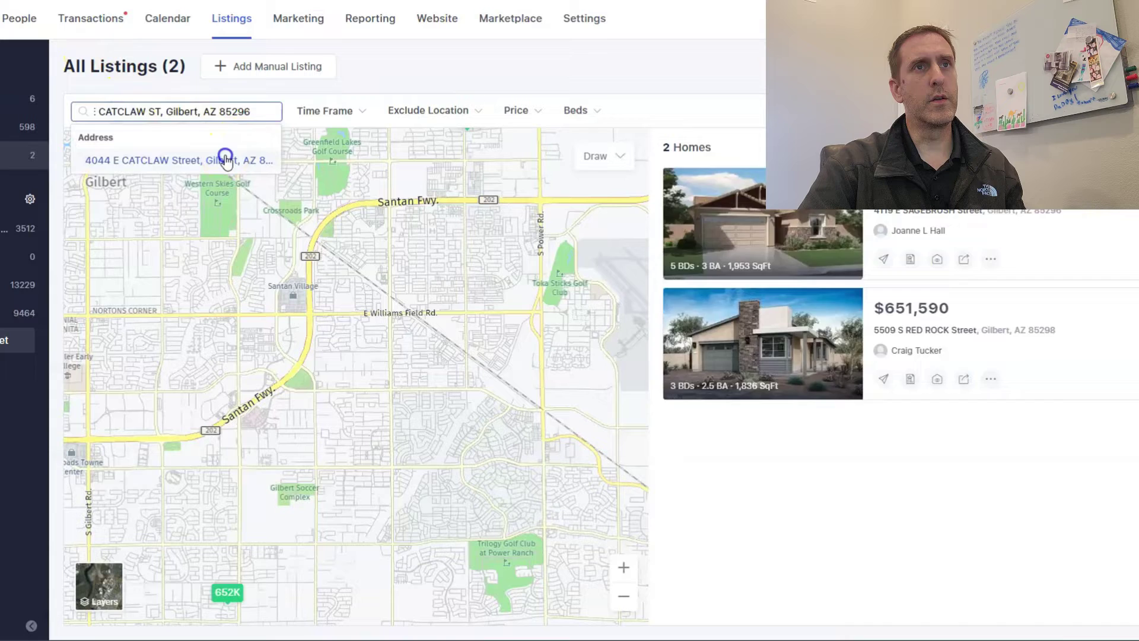
left_click(223, 159)
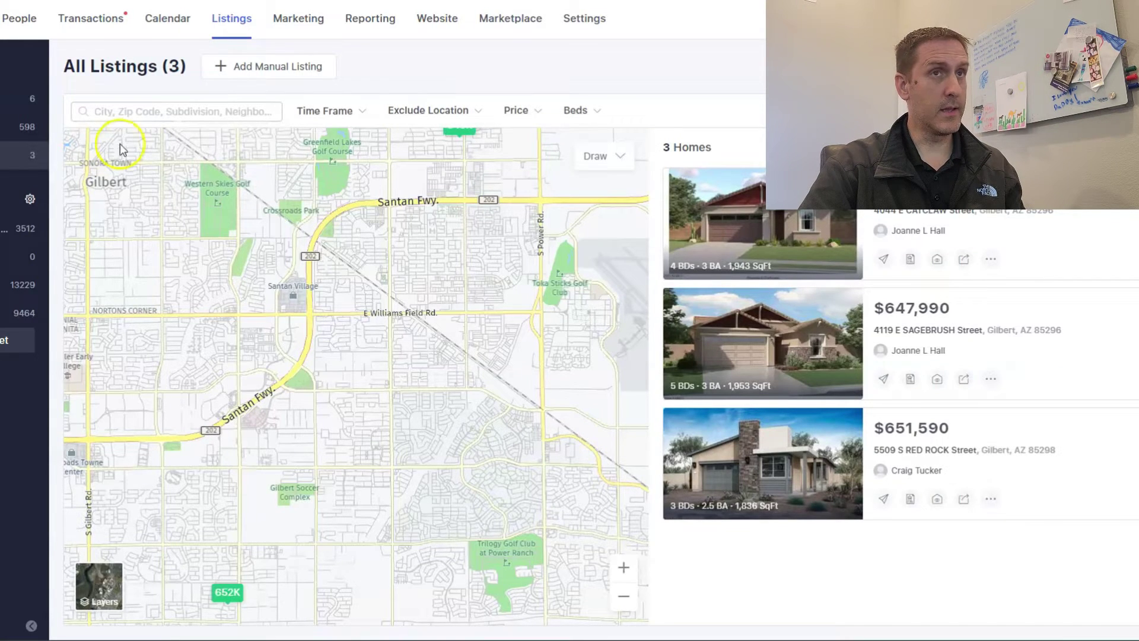
left_click(216, 113)
type("E SPRUCE LN, Gilbert, AZ 85298")
left_click(209, 160)
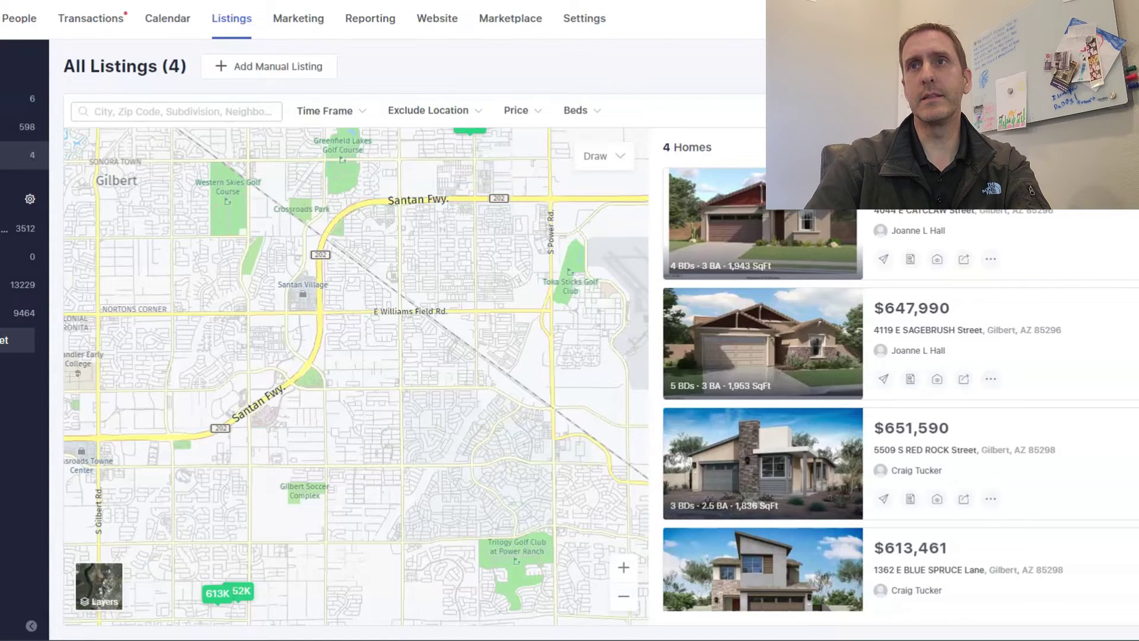
Select all four Gilbert listing cards and send them to leads, opening Select Leads.
left_click(676, 299)
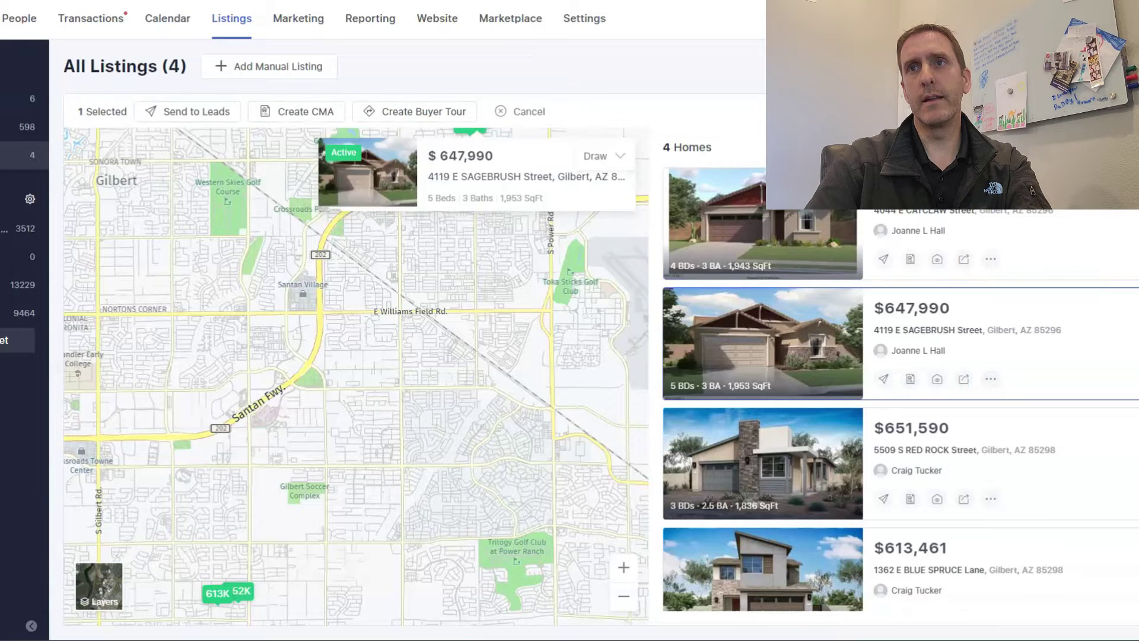
left_click(676, 419)
left_click(676, 540)
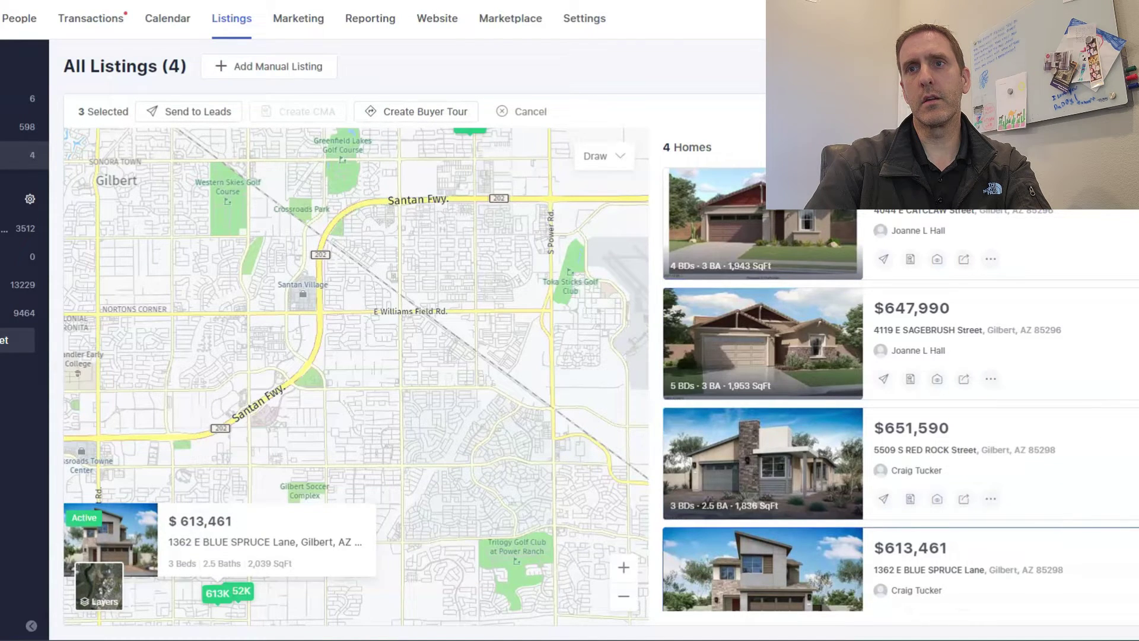
left_click(676, 178)
mouse_move(1062, 500)
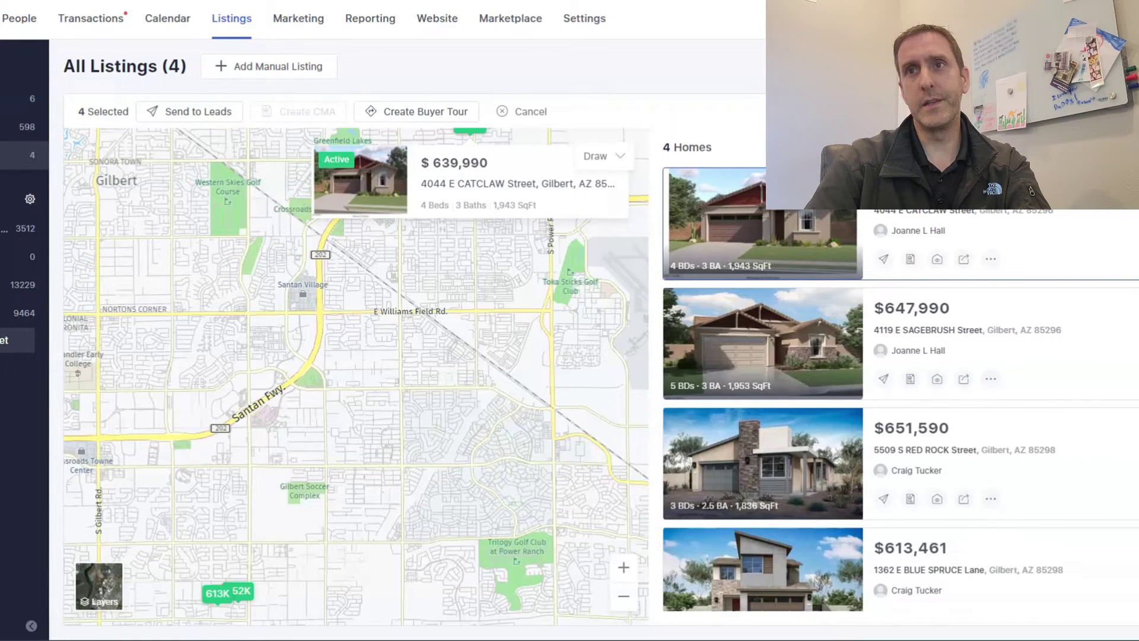
scroll(1135, 296, "down", 1)
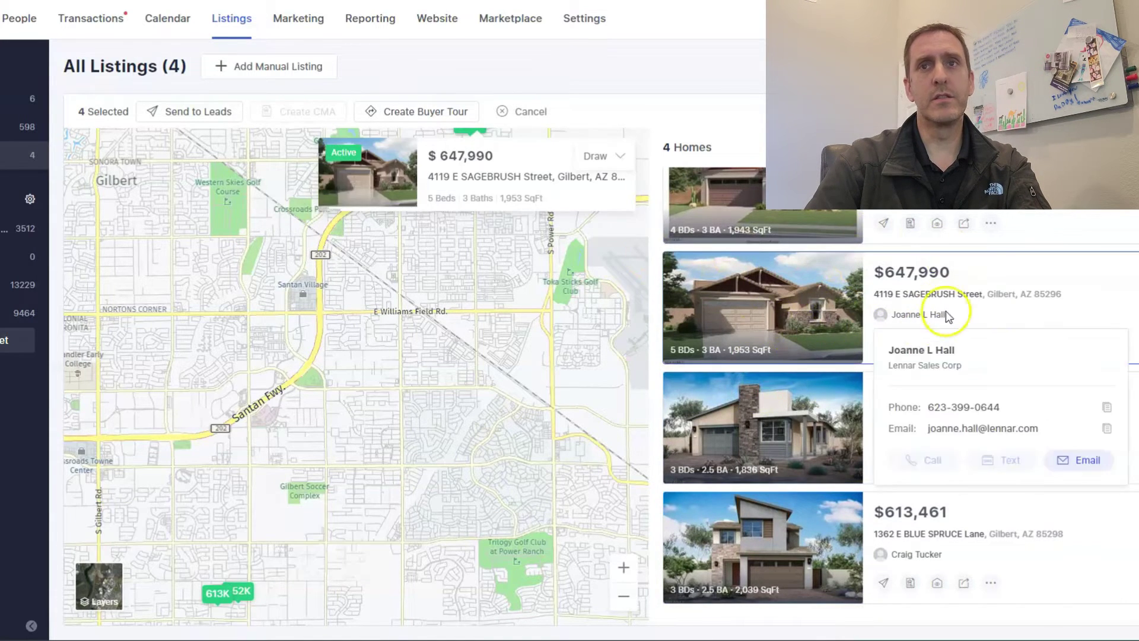
scroll(972, 284, "up", 1)
left_click(969, 290)
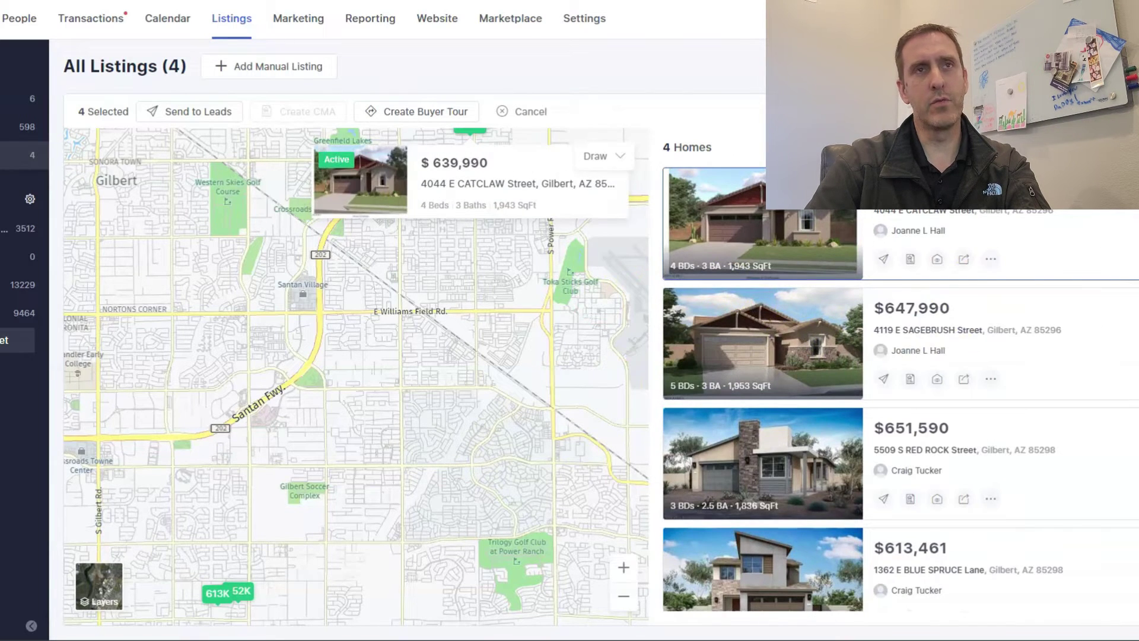
left_click(184, 112)
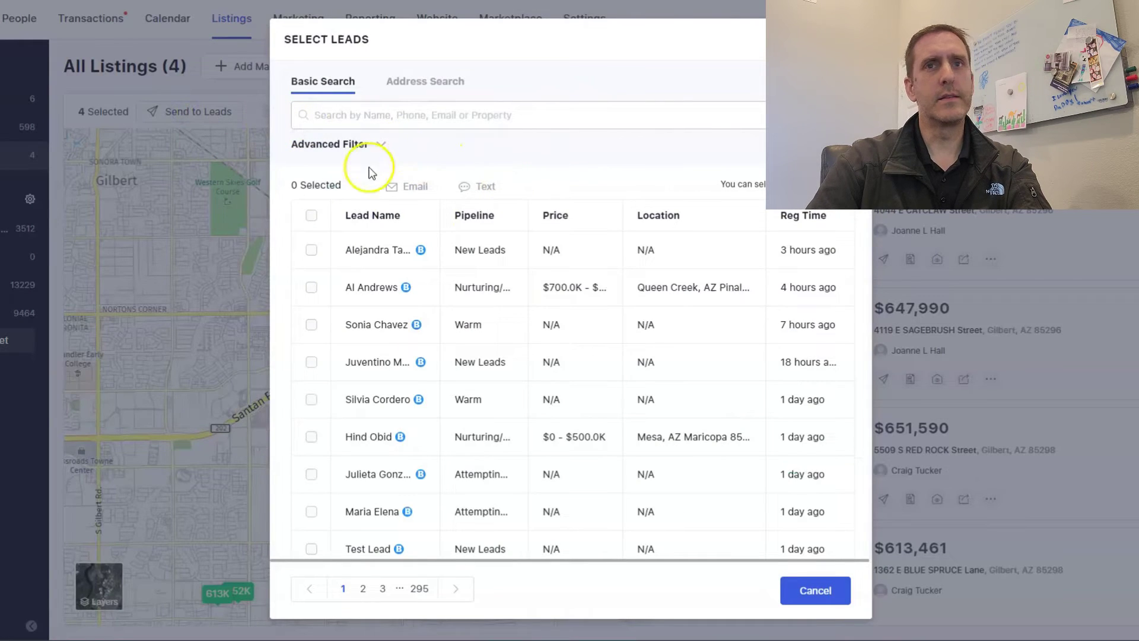
Search leads by the lead's name and mark the matching Gilbert Sphere lead as recipient.
scroll(420, 413, "down", 6)
scroll(420, 409, "down", 10)
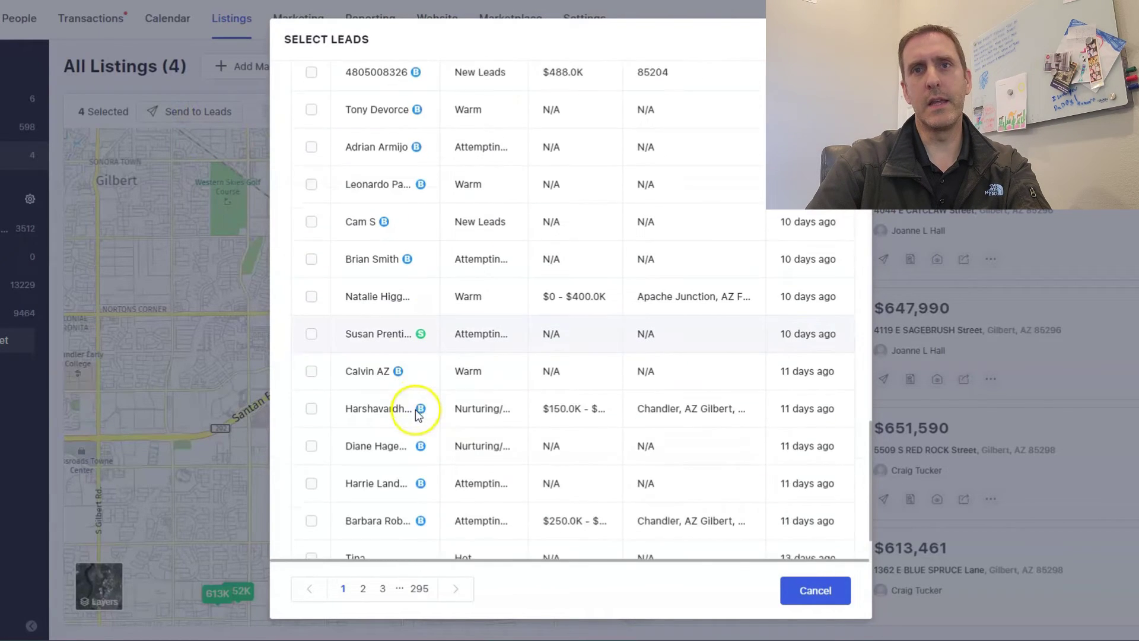
scroll(428, 362, "up", 15)
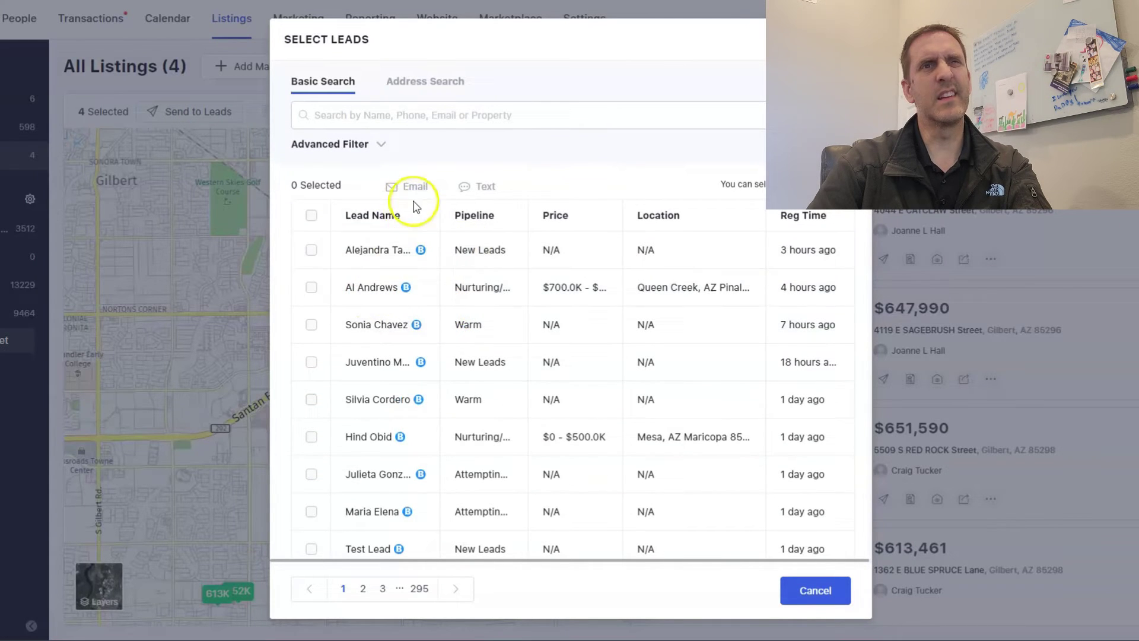
scroll(419, 302, "down", 8)
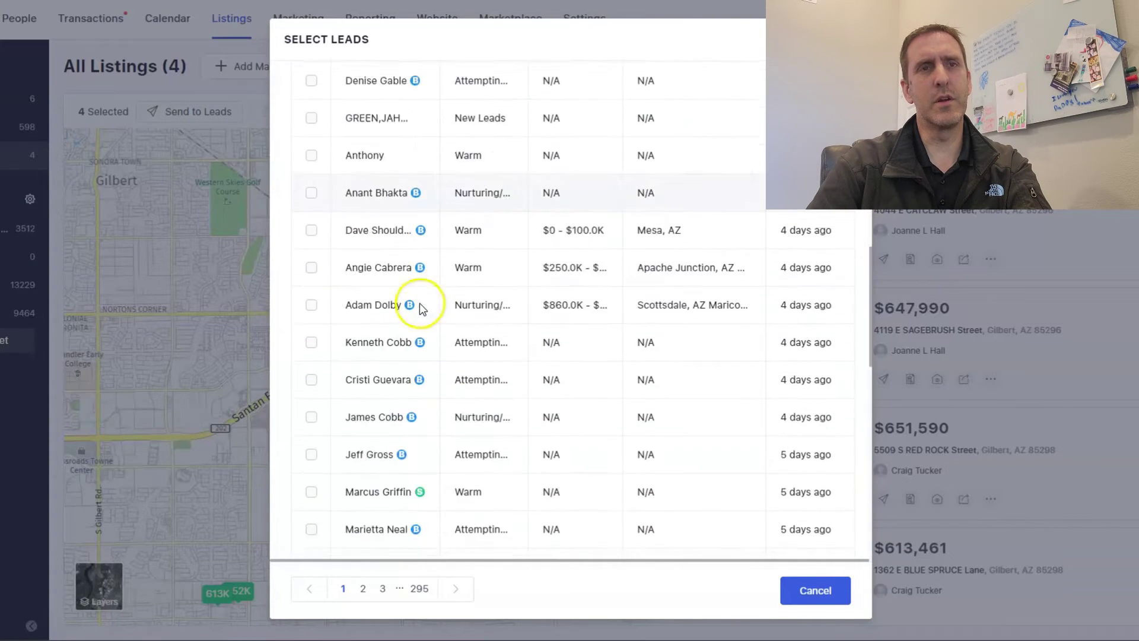
scroll(419, 302, "up", 10)
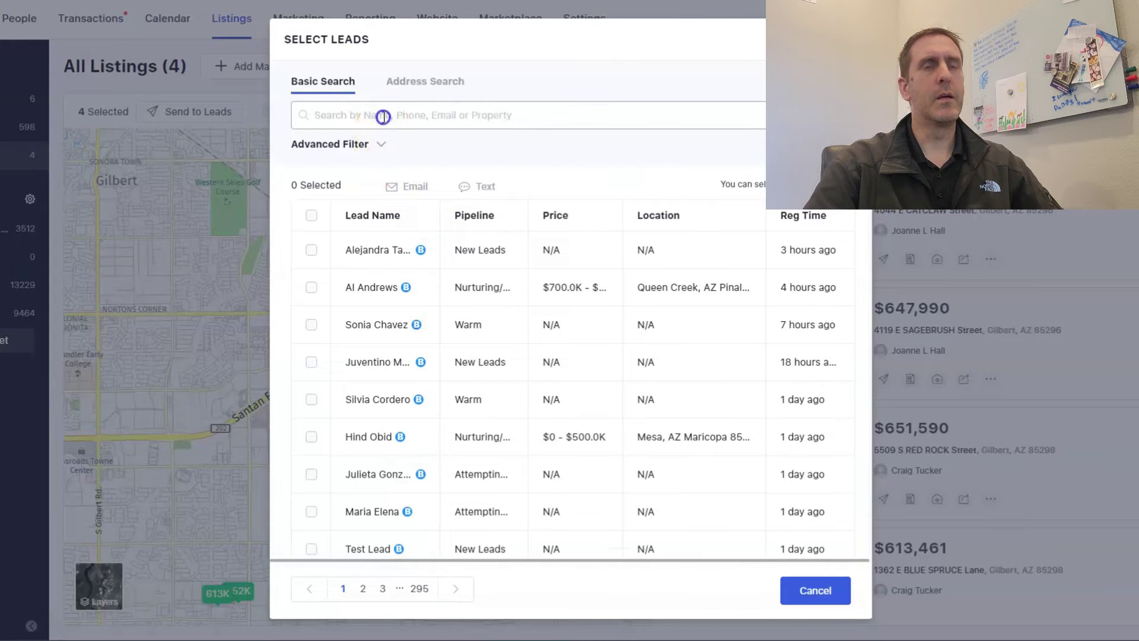
left_click(383, 116)
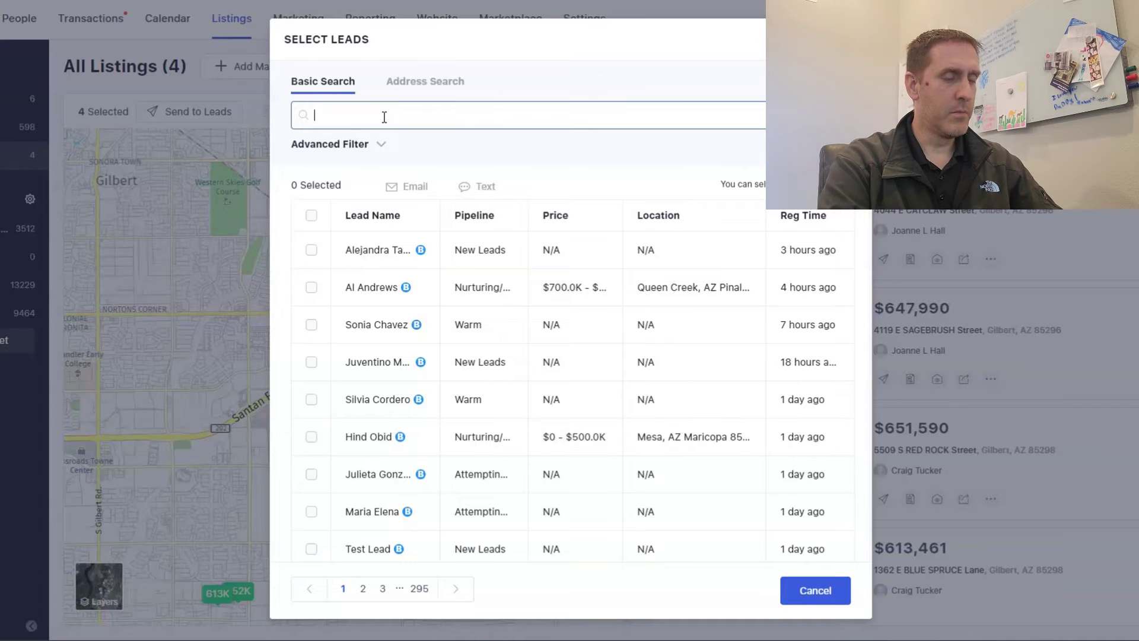
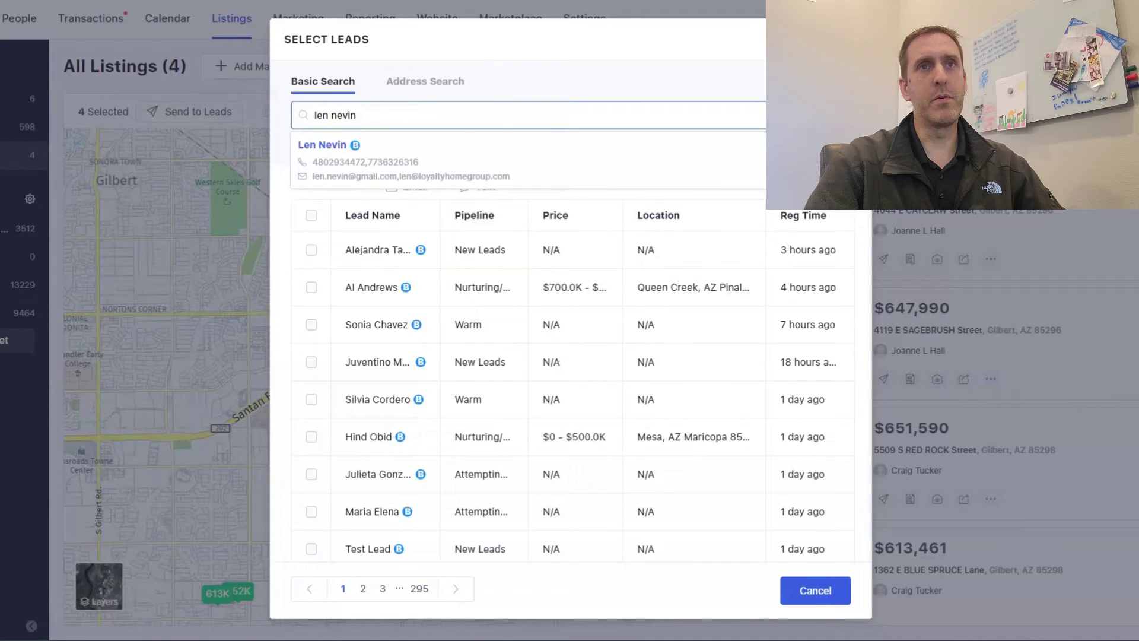
left_click(460, 172)
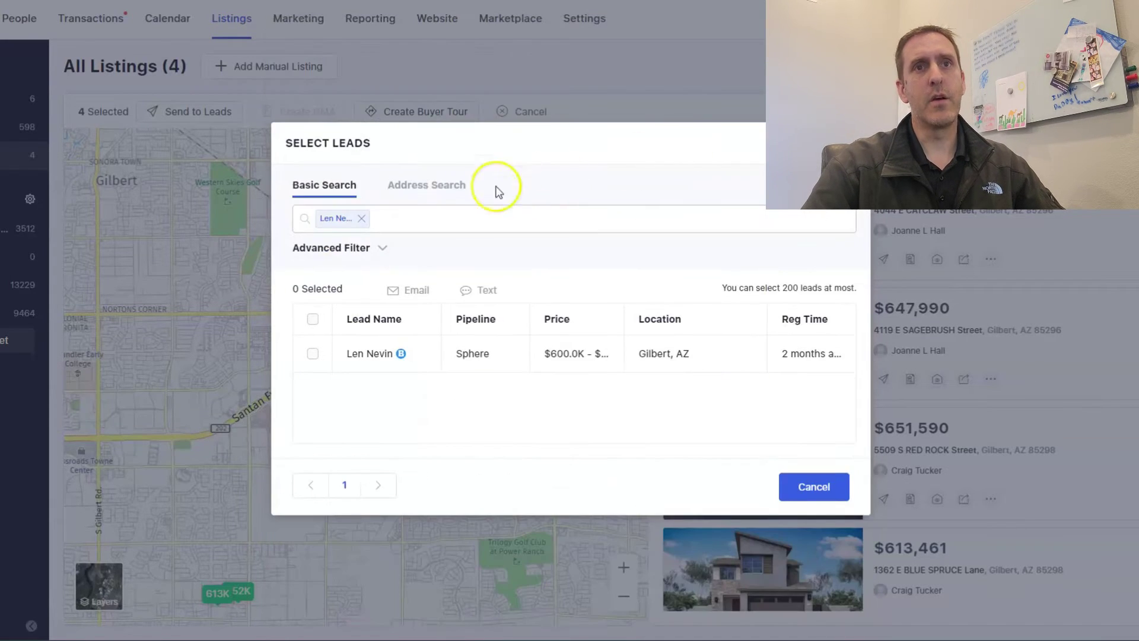
left_click(312, 354)
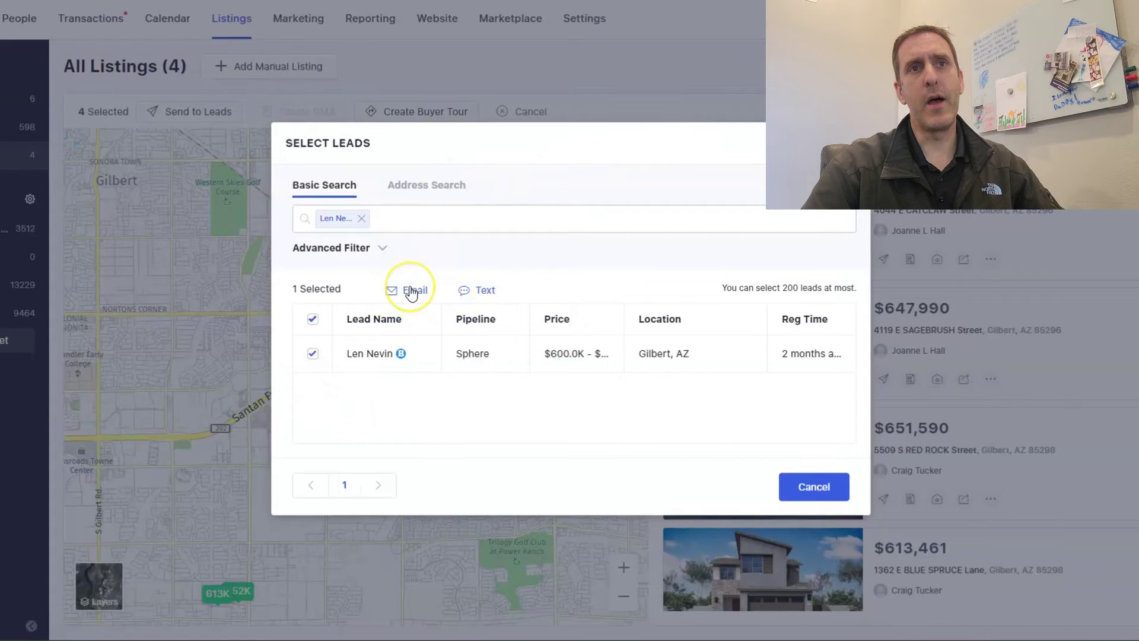
Start a text to the chosen lead, drafting a message with the four-listing link.
left_click(484, 292)
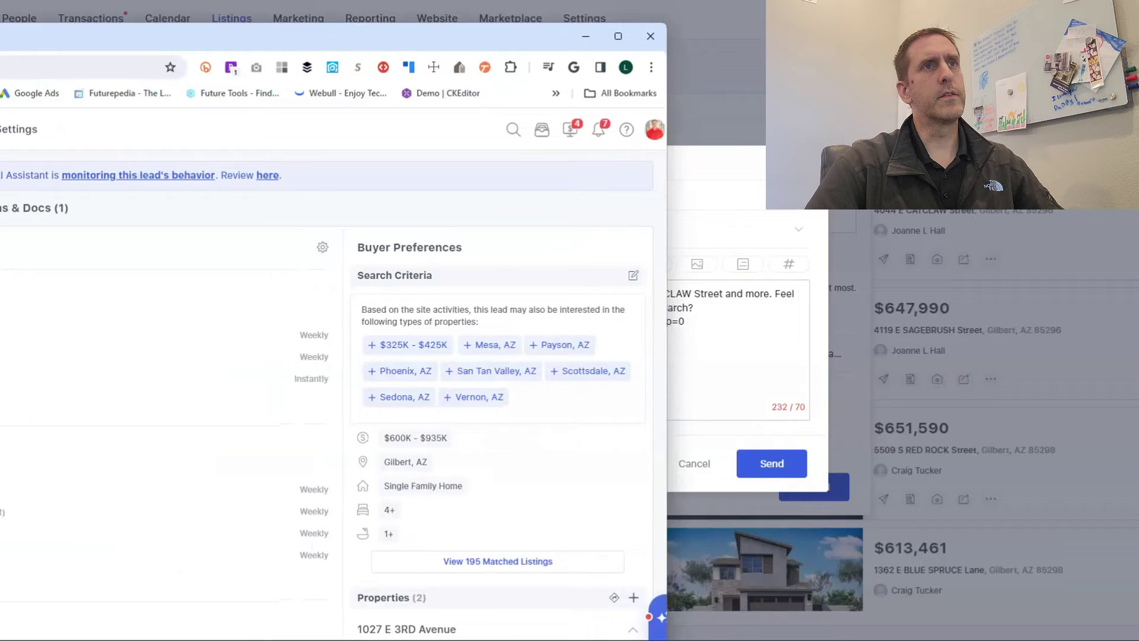
Drag the buyer-preferences window off the Send Text dialog to reveal the full draft.
left_click_drag(0, 43, 51, 6)
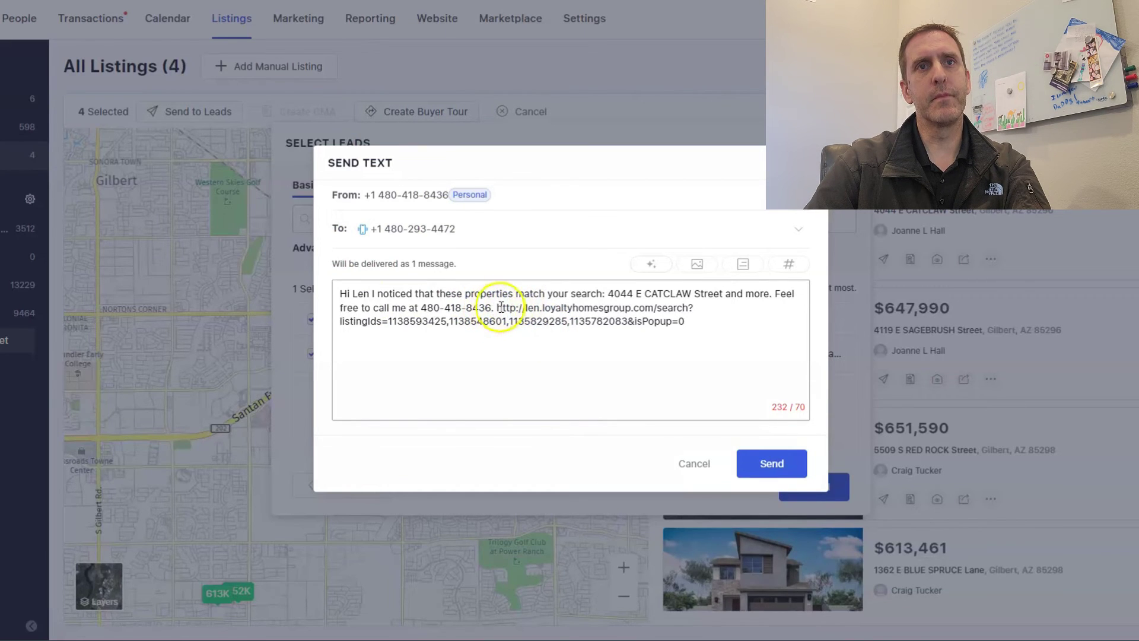
Delete the greeting so the draft holds only the 104-character listings search link.
left_click_drag(497, 306, 731, 341)
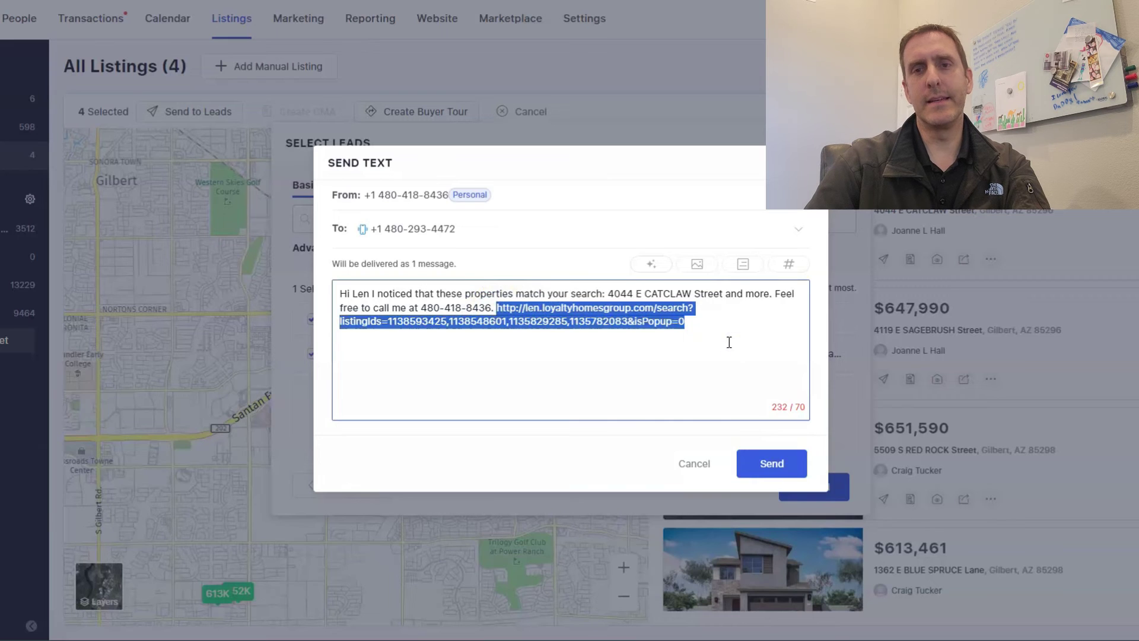
right_click(604, 321)
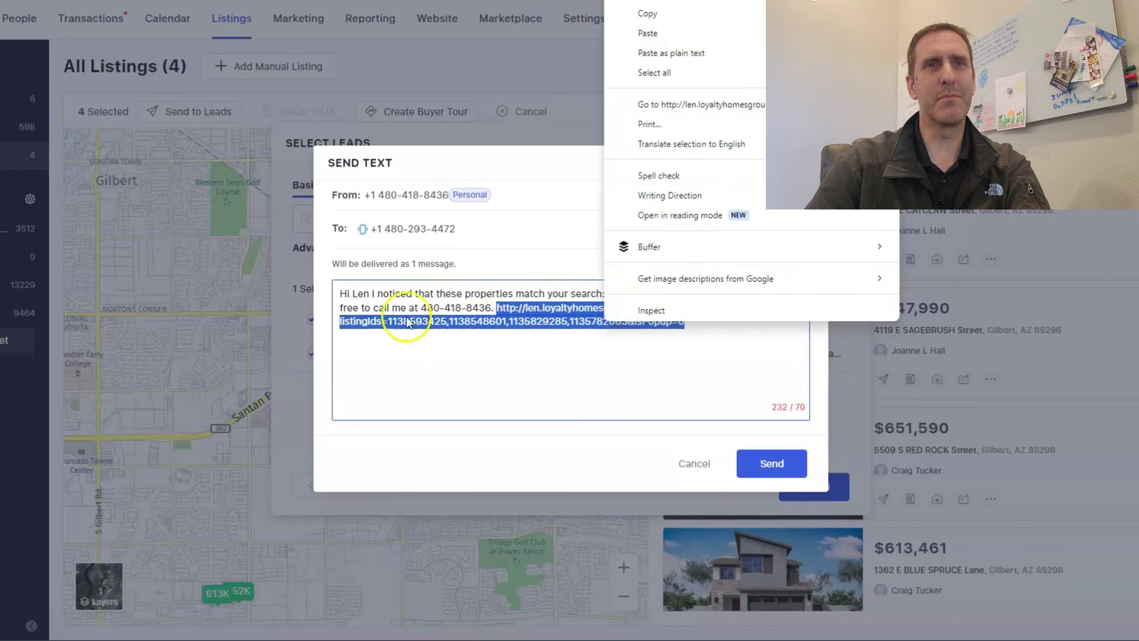
left_click(396, 307)
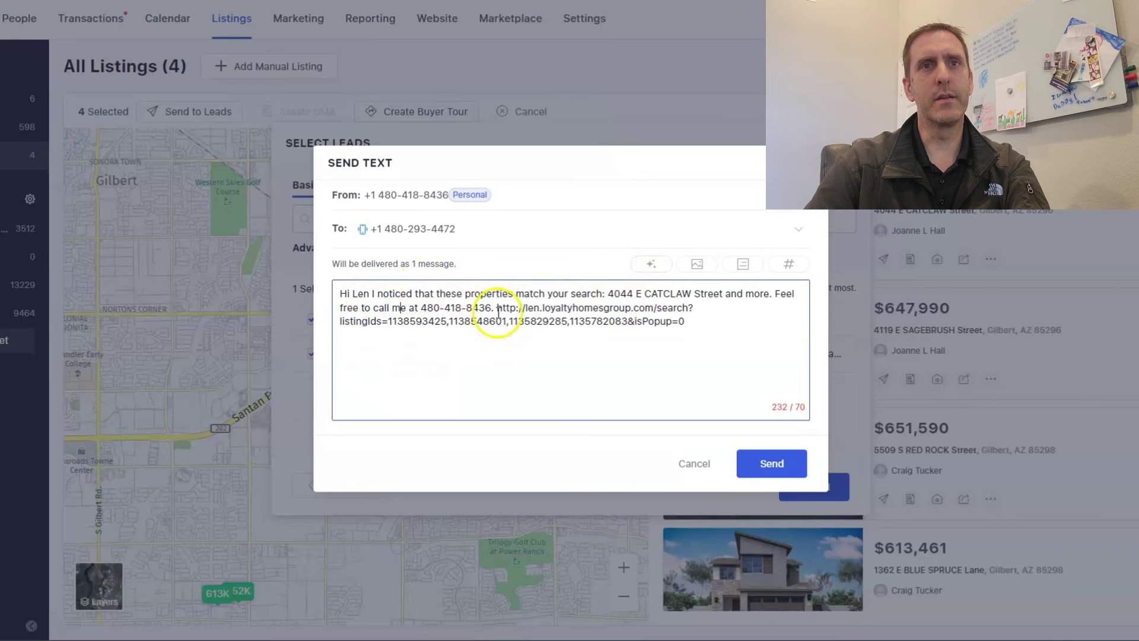
left_click_drag(496, 307, 326, 287)
key("BackSpace")
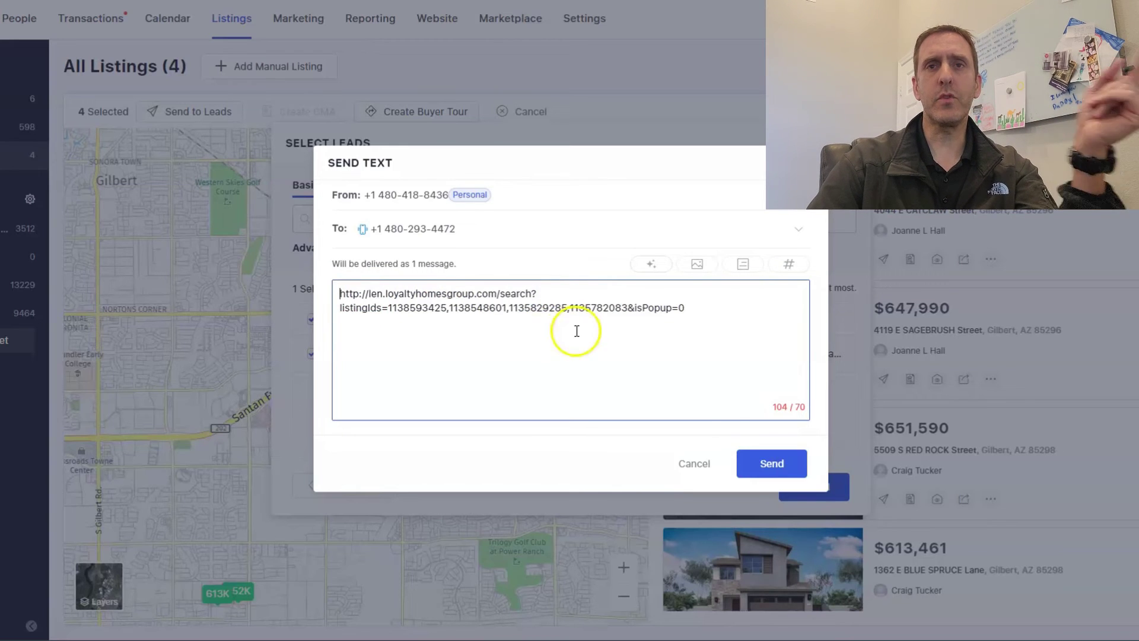
Cancel the unsent text and the lead picker, returning to the four selected Gilbert listings.
left_click(693, 464)
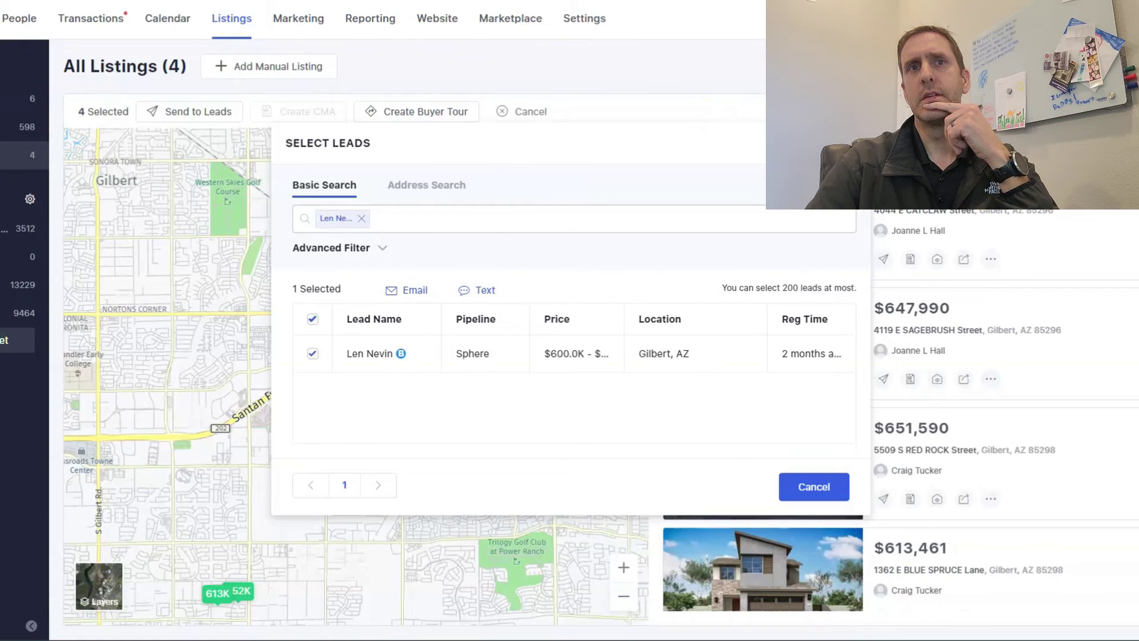
left_click(814, 486)
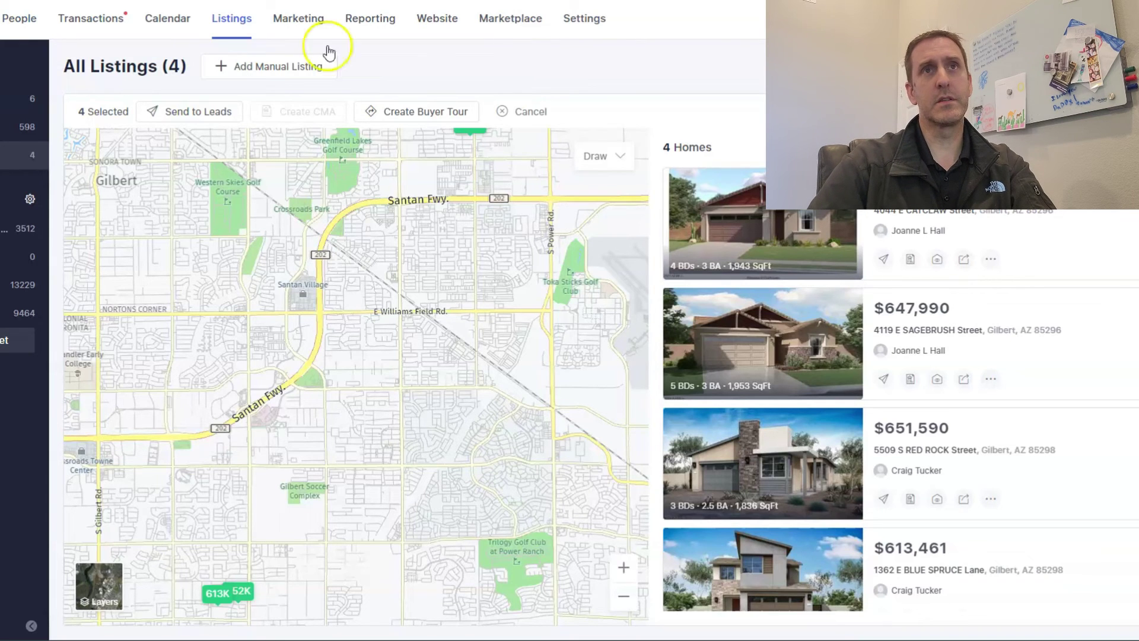
In Flexmls, widen the map and draw a new search rectangle over Val Vista Lakes, Gilbert.
key("ctrl+Tab")
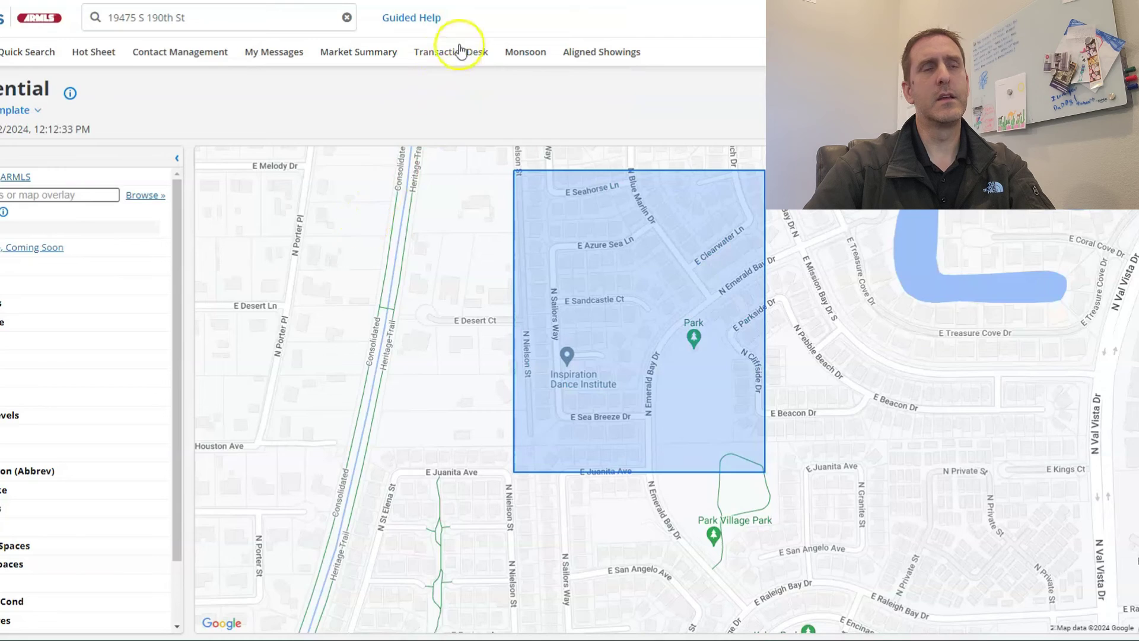
scroll(589, 386, "down", 2)
mouse_move(953, 488)
left_mouse_down()
mouse_move(508, 407)
mouse_move(424, 410)
left_mouse_up()
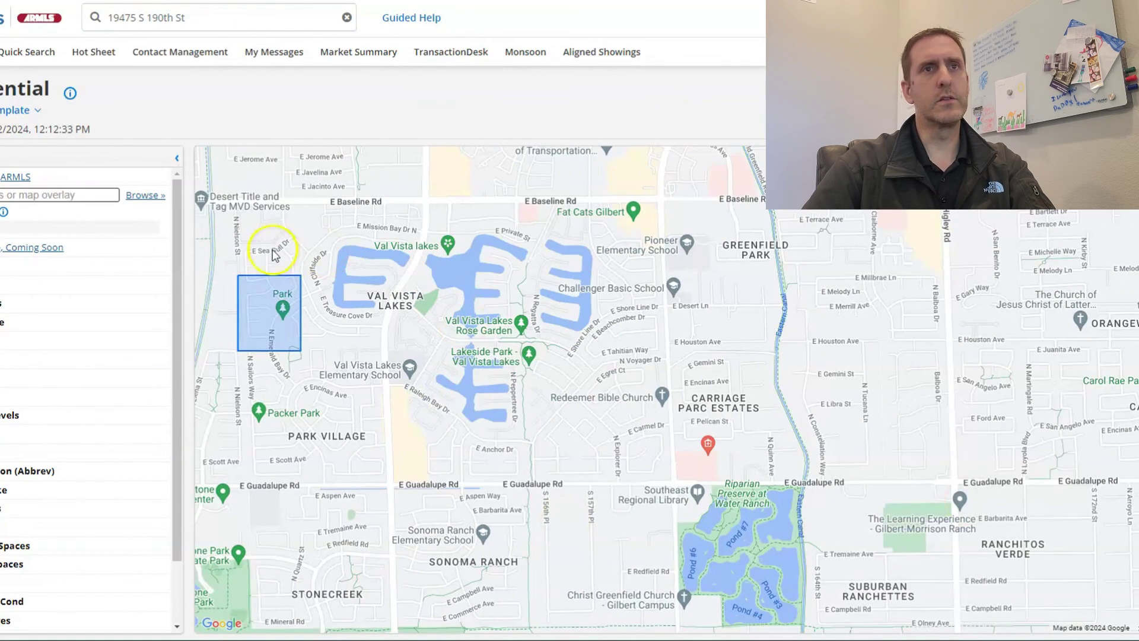
left_click_drag(260, 197, 659, 468)
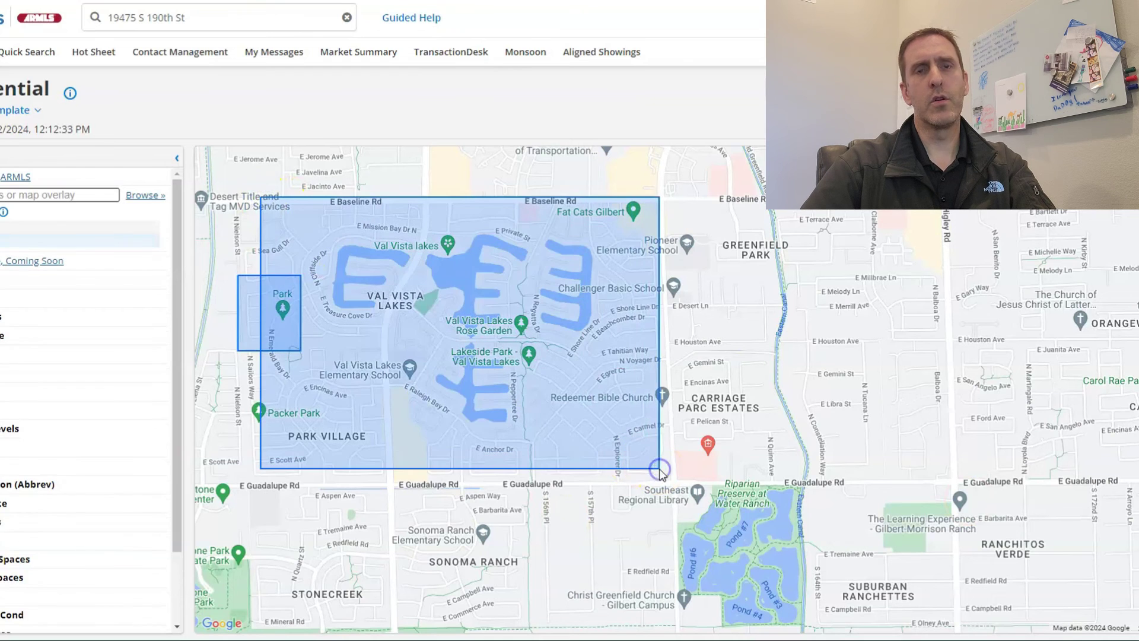
double_click(214, 341)
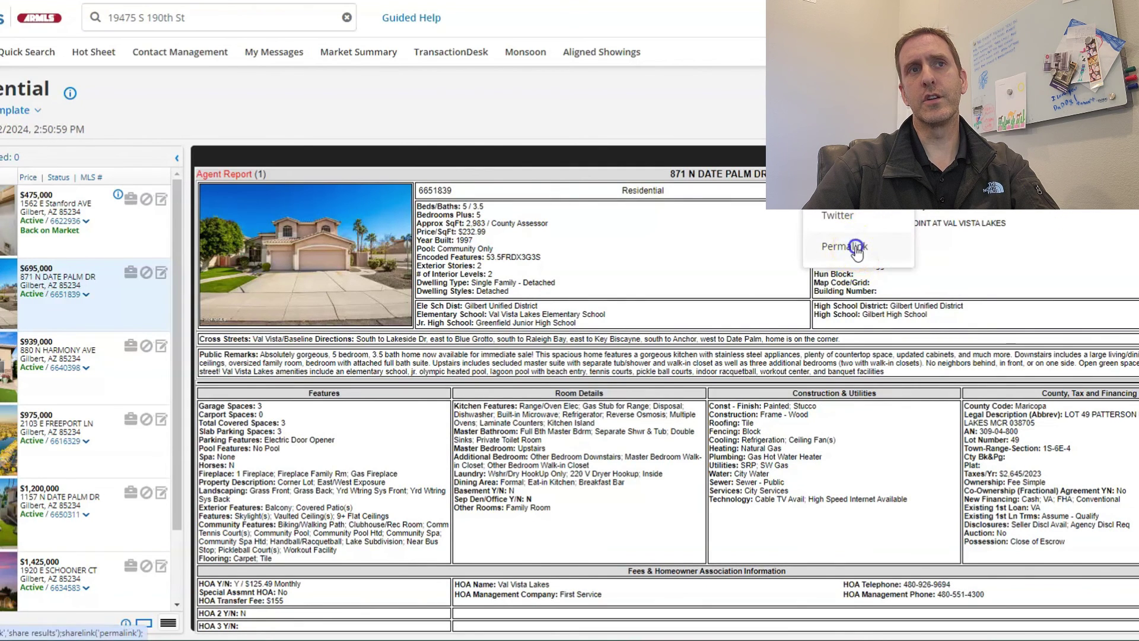
left_click(856, 248)
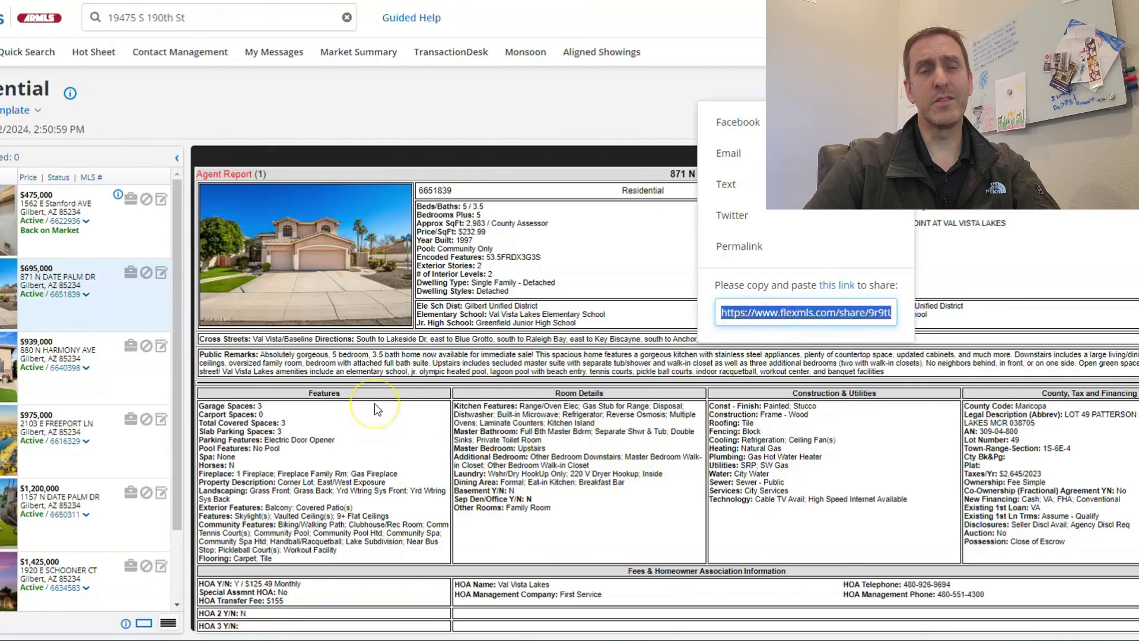
scroll(375, 404, "down", 5)
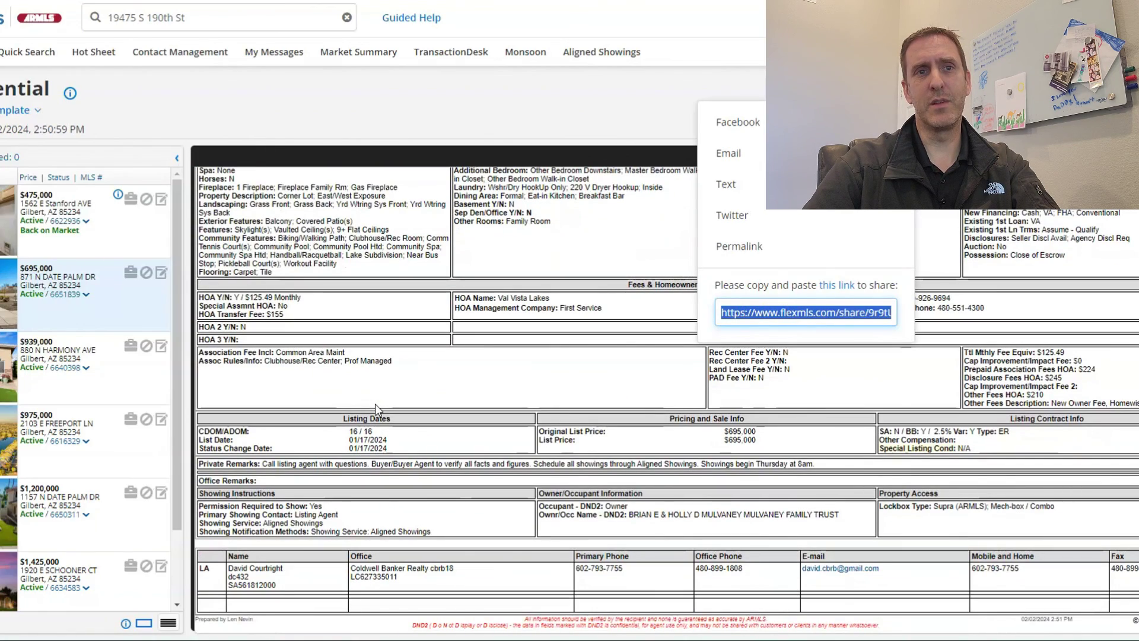
scroll(375, 403, "up", 5)
left_click(836, 324)
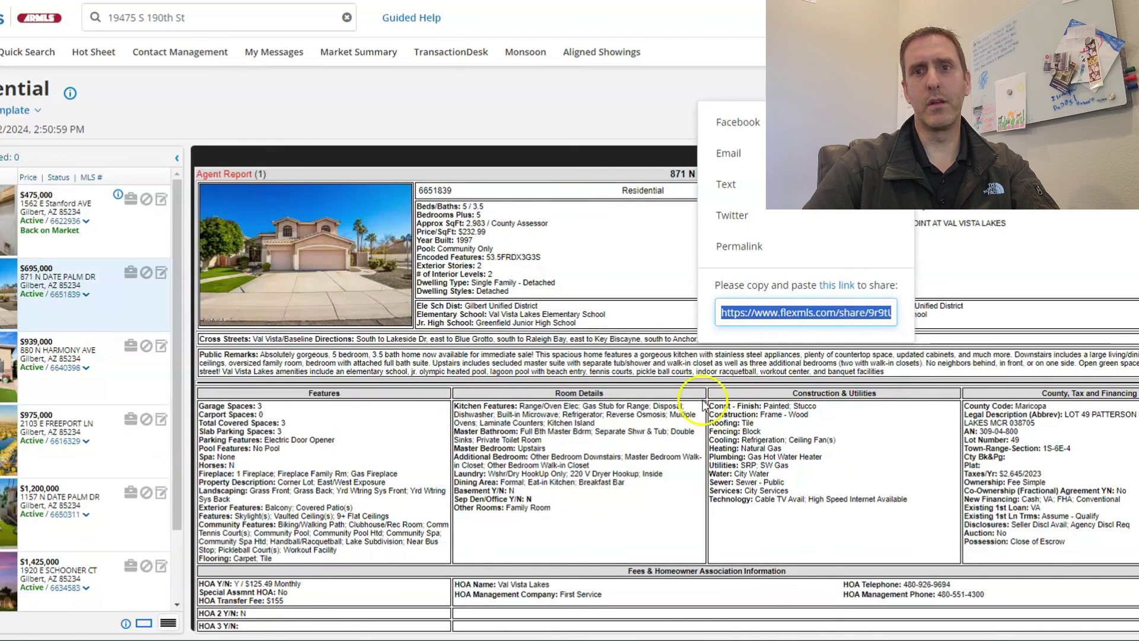
scroll(16, 471, "down", 2)
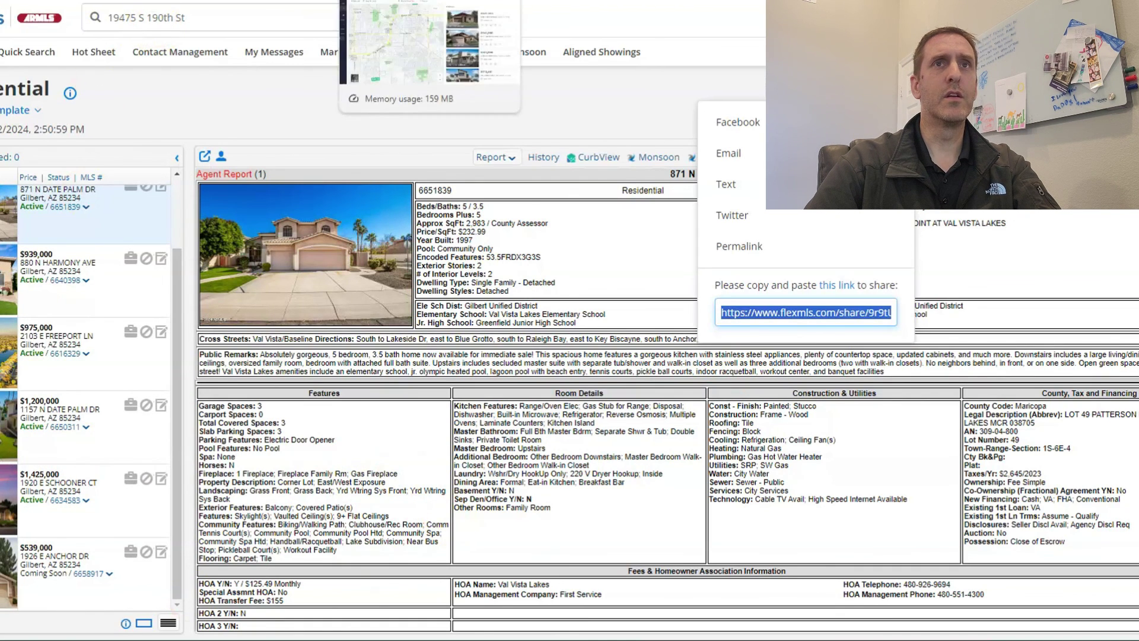
Return to Lofty's All Listings map of four Gilbert homes and close the listing popup.
left_click(404, 0)
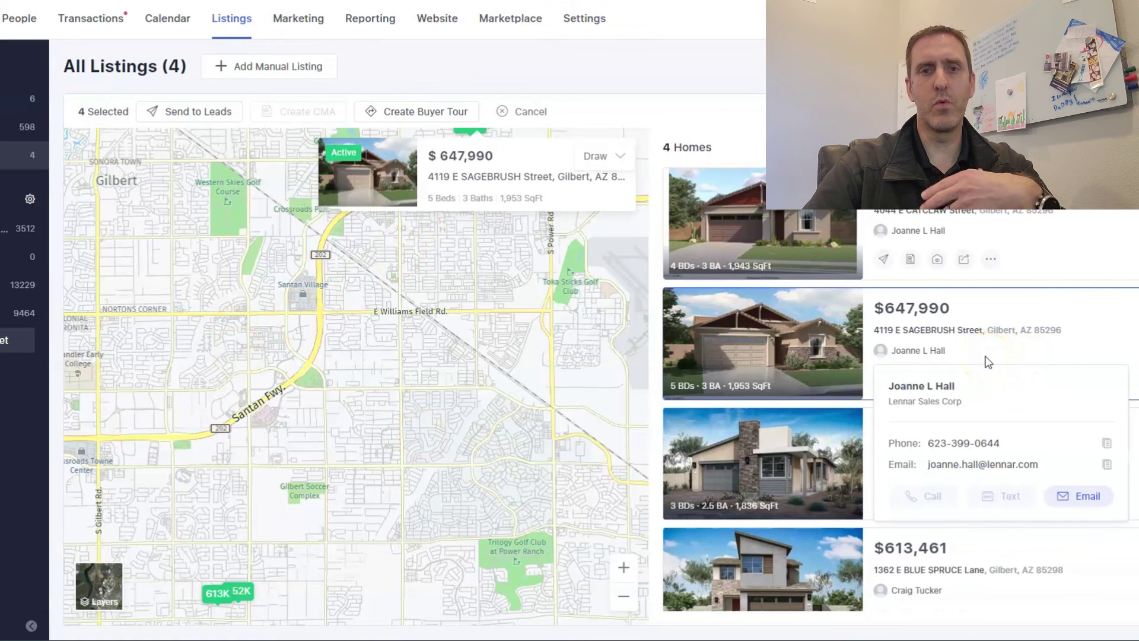
left_click(977, 383)
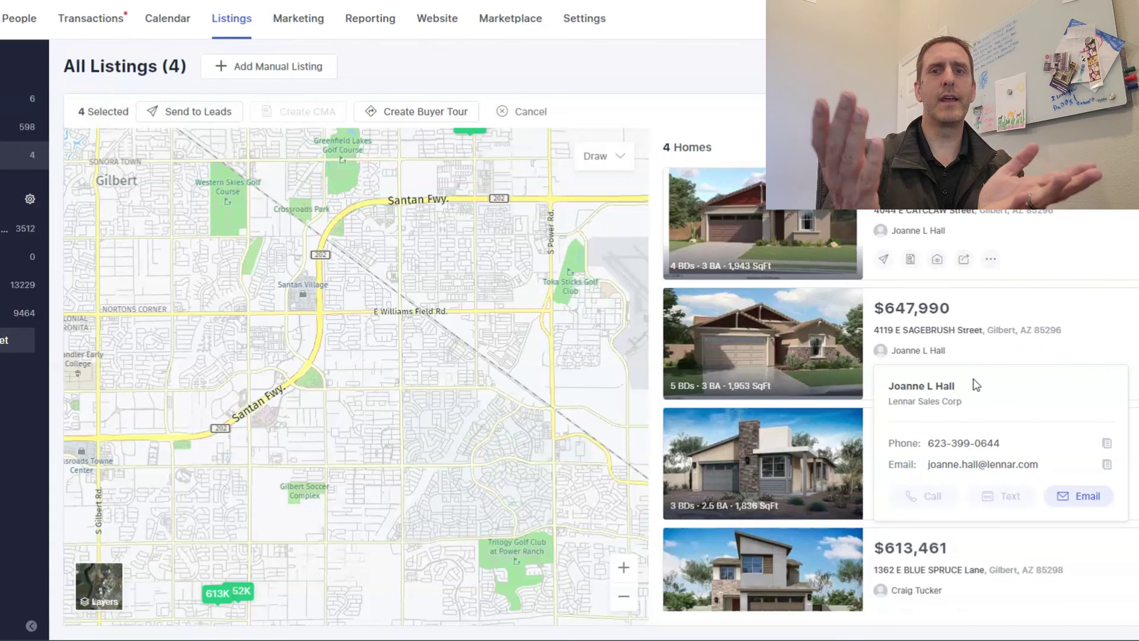
left_click(979, 373)
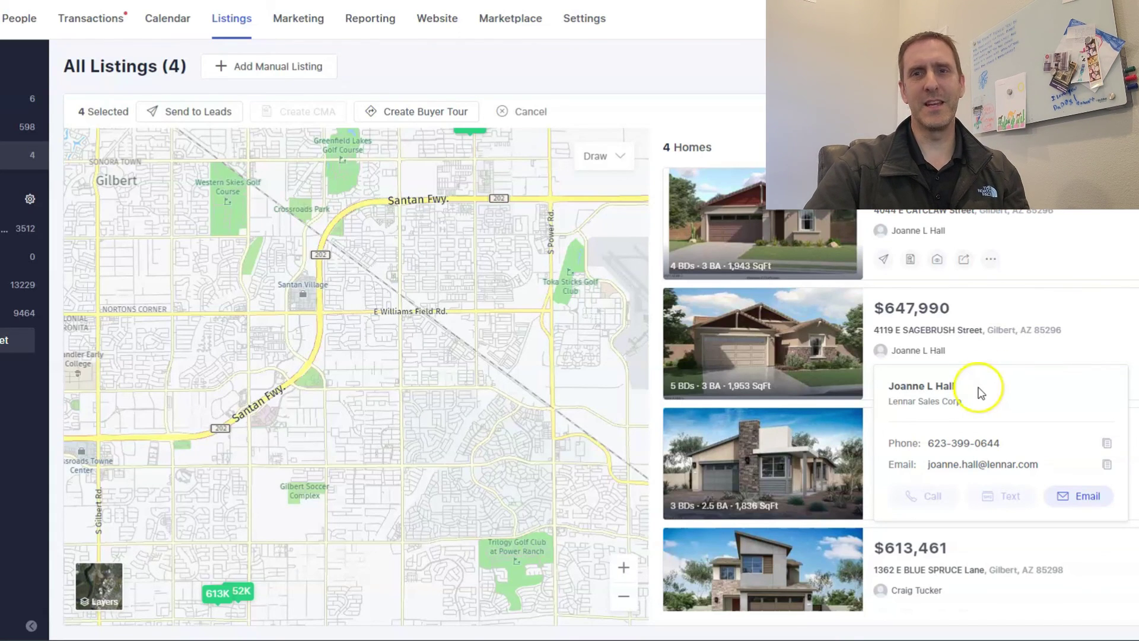